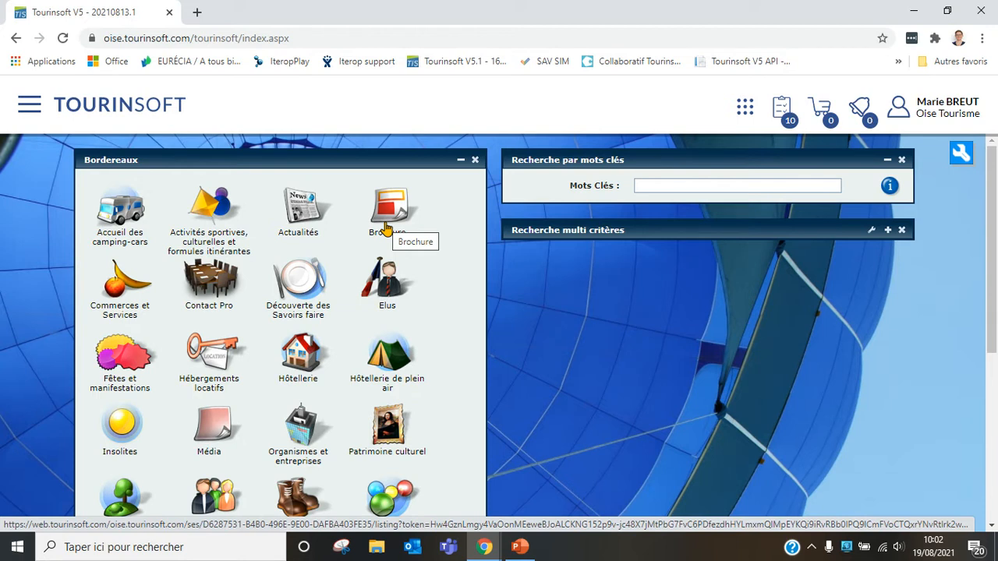
# Switch to the Tourinsoft reception desk window and examine its Brochures list.
pyautogui.click(488, 552)
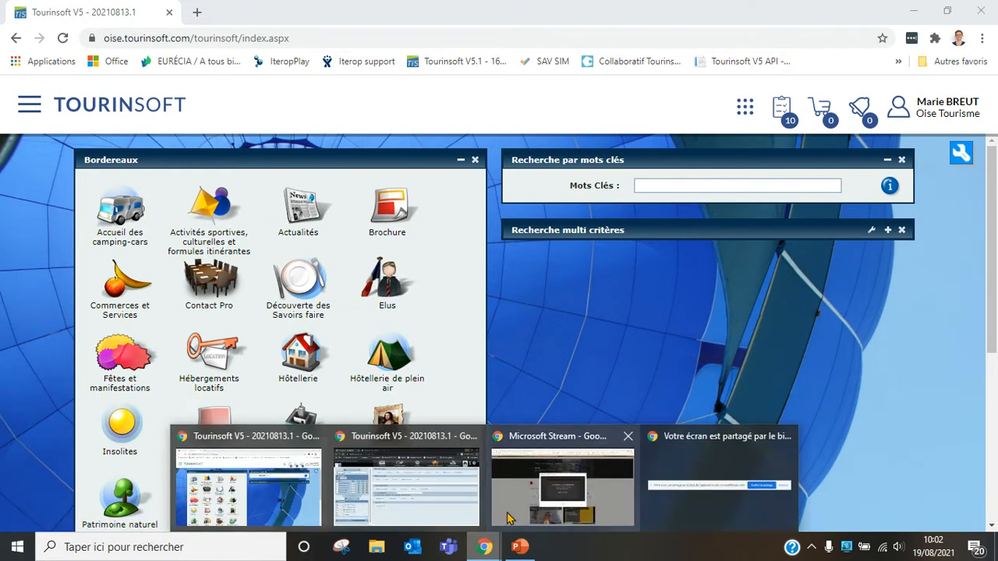
pyautogui.click(447, 509)
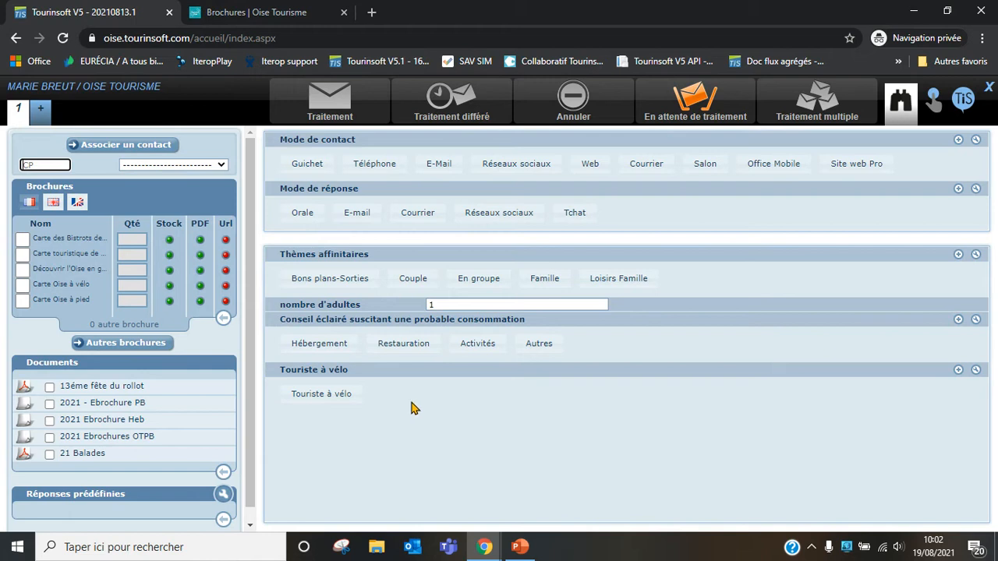
pyautogui.click(22, 241)
pyautogui.click(23, 242)
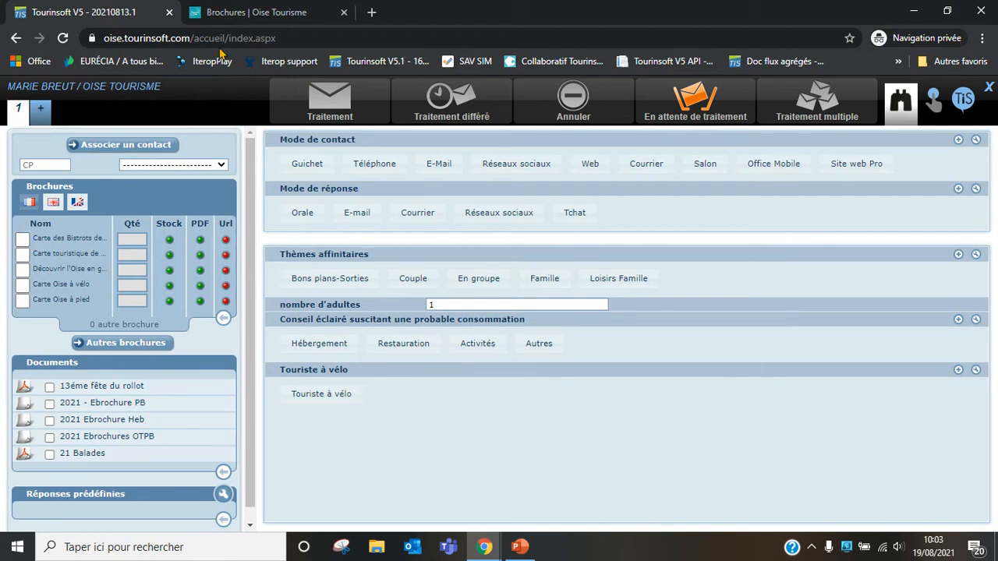
# Examine the brochures on the Oise Tourisme website and the order, online viewing and download options each one offers.
pyautogui.click(265, 14)
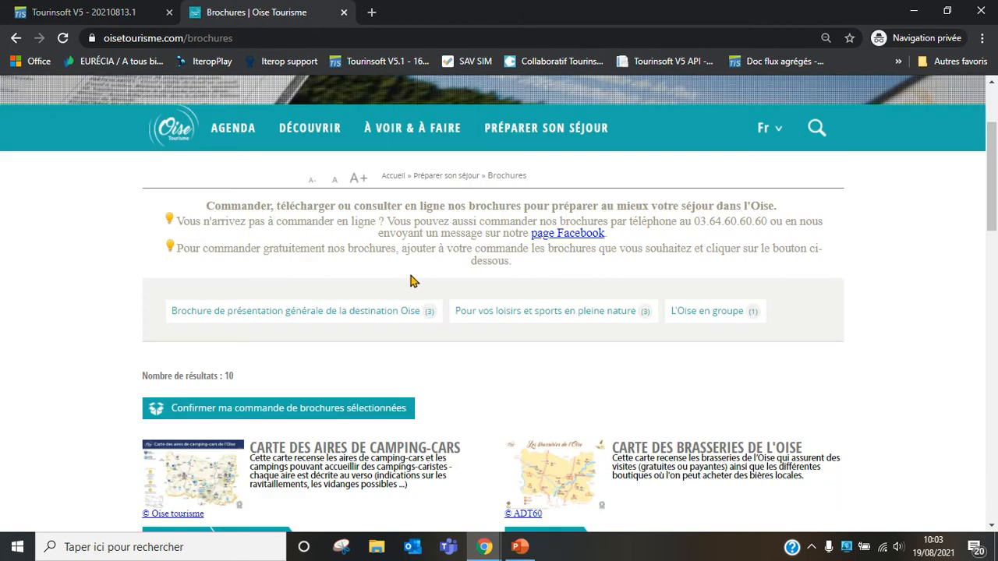
pyautogui.scroll(-3, 375, 328)
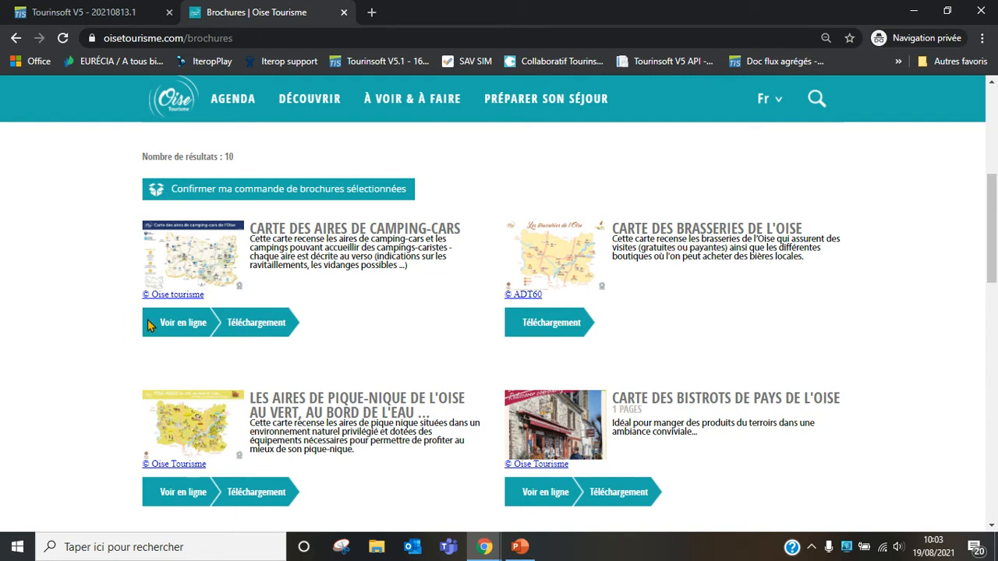
pyautogui.scroll(-3, 207, 347)
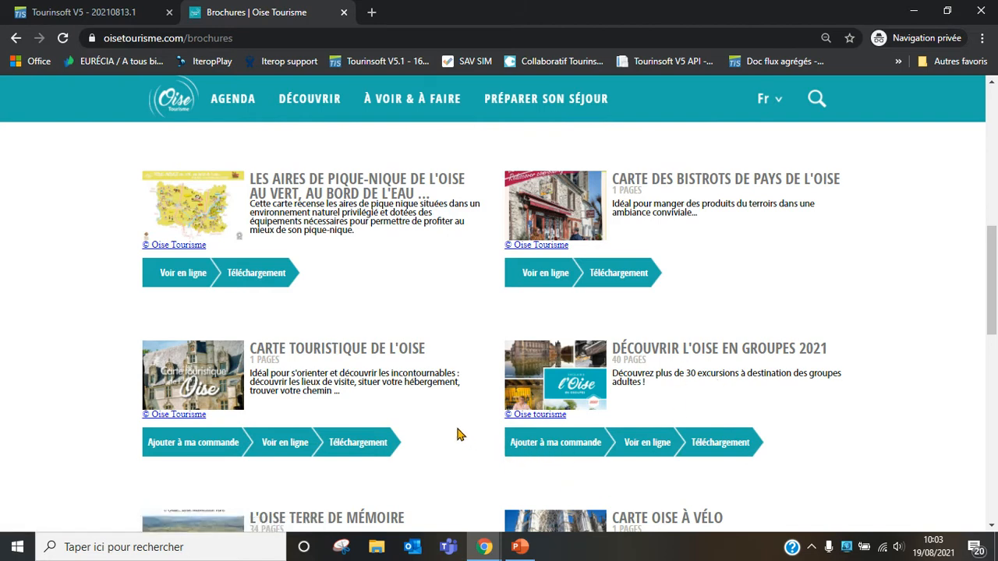
pyautogui.scroll(3, 460, 435)
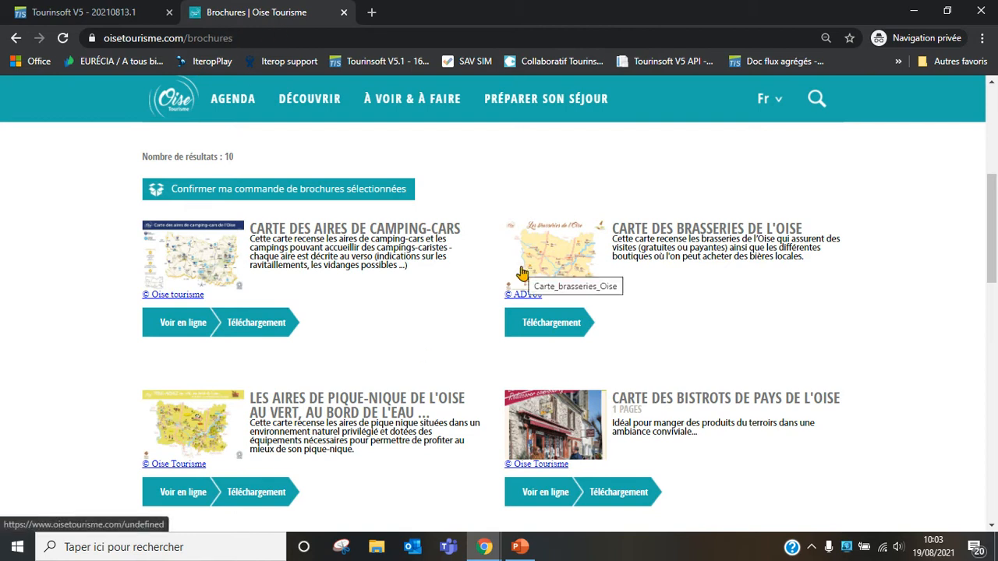
# Return to the Tourinsoft home window and open the Brochure listing.
pyautogui.click(109, 13)
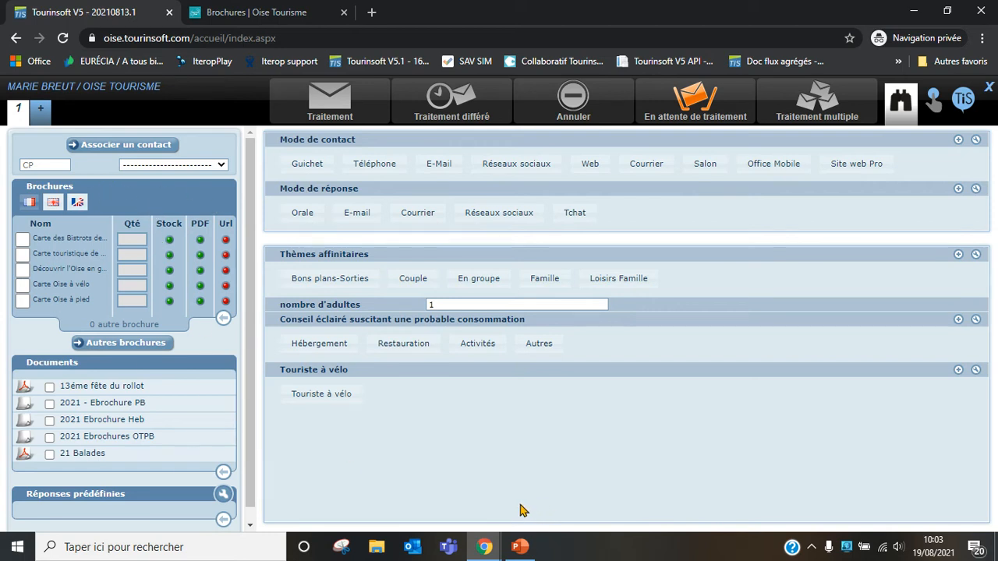
pyautogui.moveTo(484, 546)
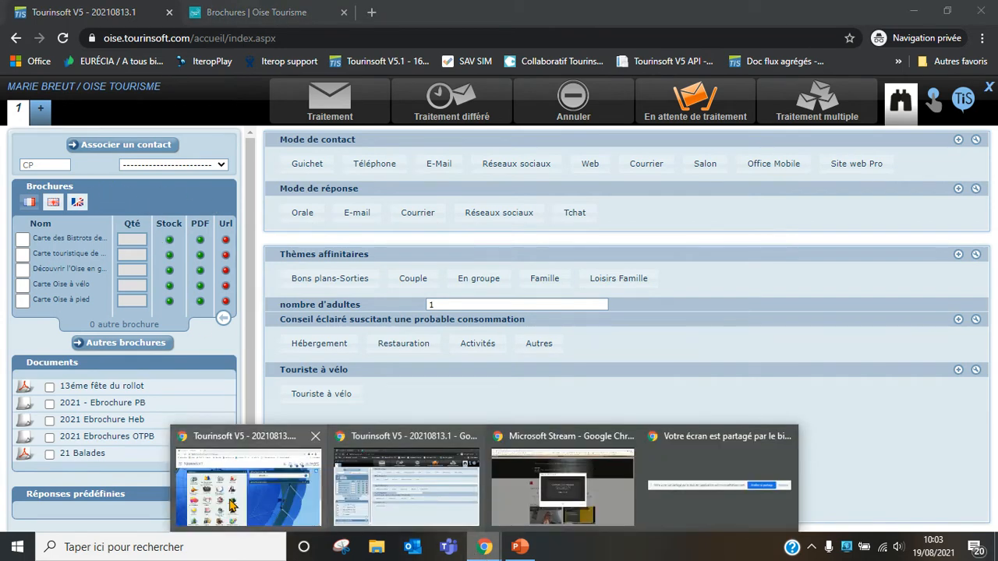
pyautogui.click(234, 507)
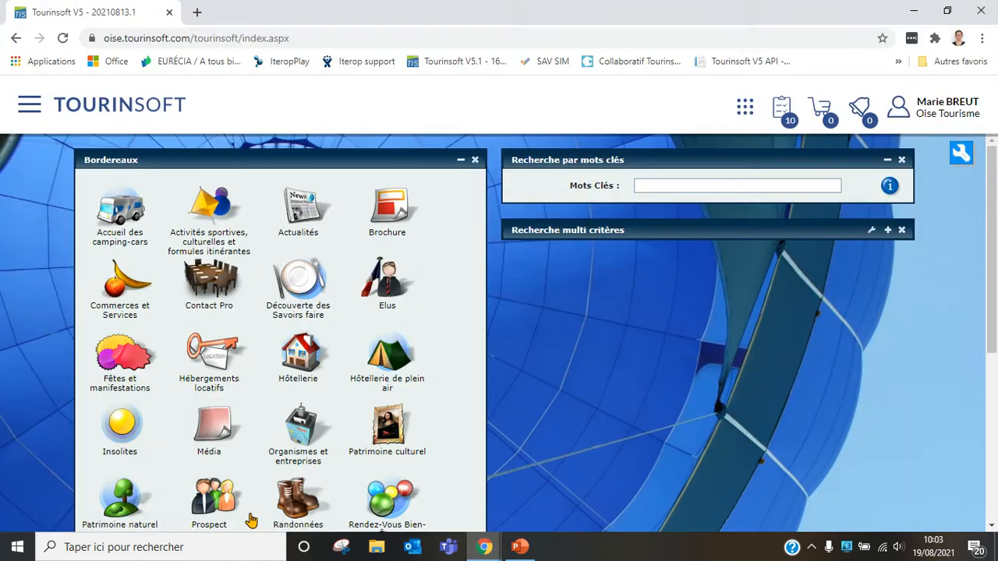
pyautogui.click(384, 218)
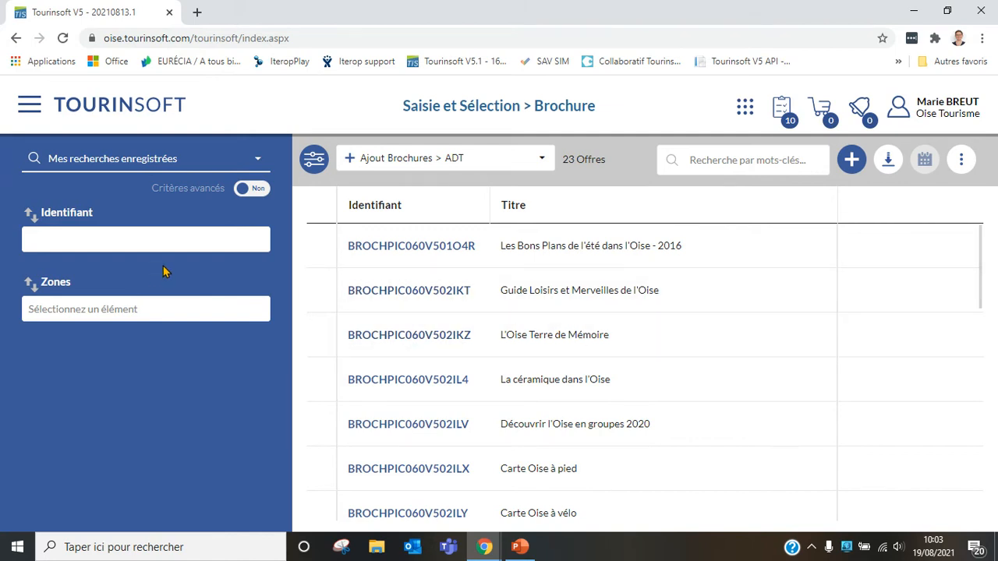
# Replace the Zones filter with the Titre filter from Identification in the Ajout Brochures > ADT listing.
pyautogui.click(961, 159)
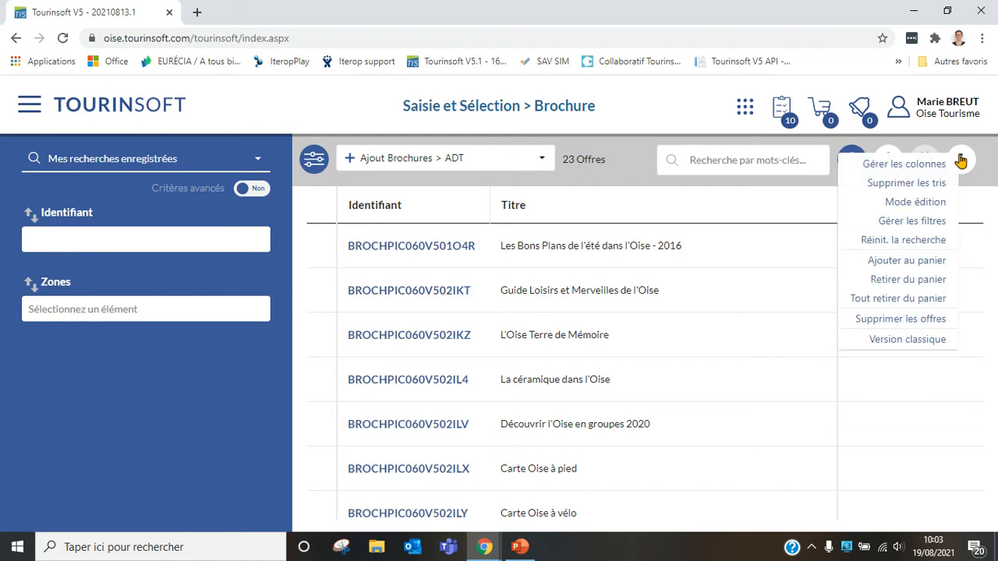
pyautogui.click(930, 222)
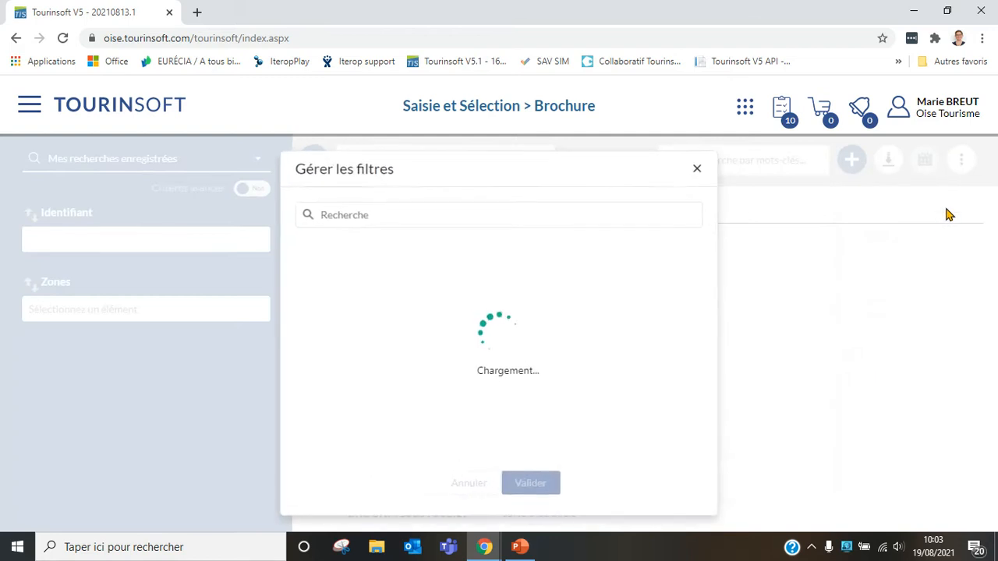
pyautogui.click(339, 359)
pyautogui.scroll(-1, 482, 339)
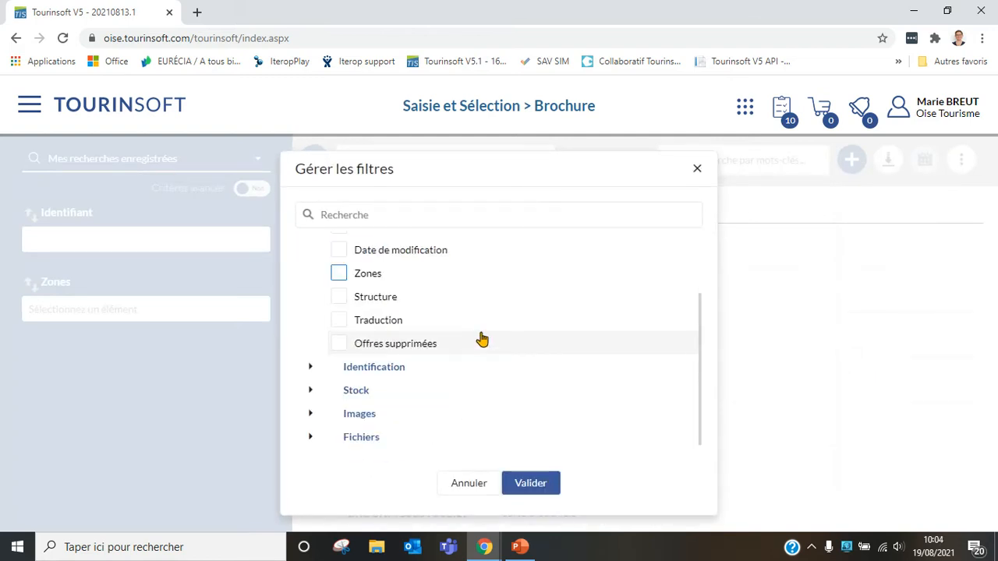
pyautogui.click(310, 353)
pyautogui.scroll(-1, 310, 355)
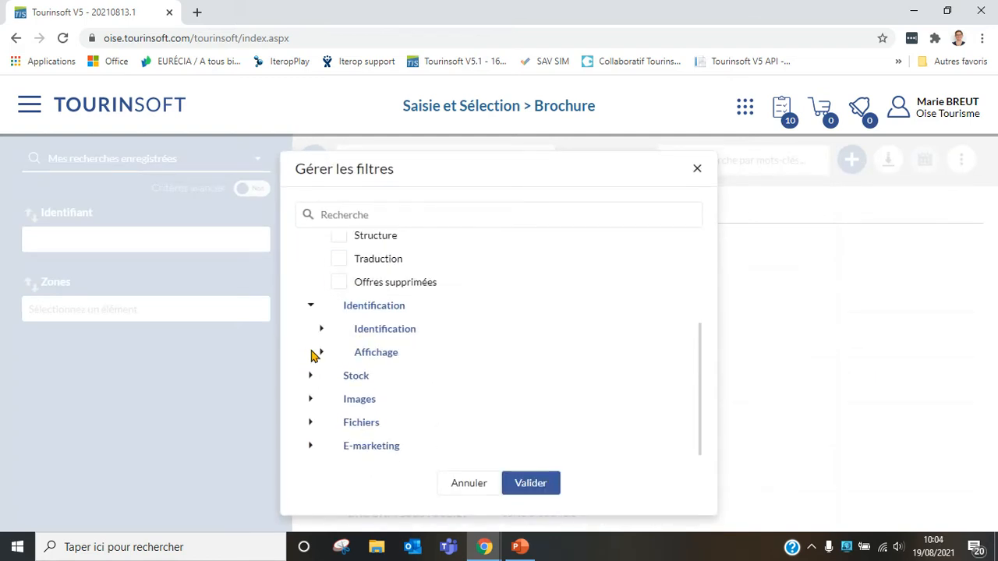
pyautogui.click(323, 329)
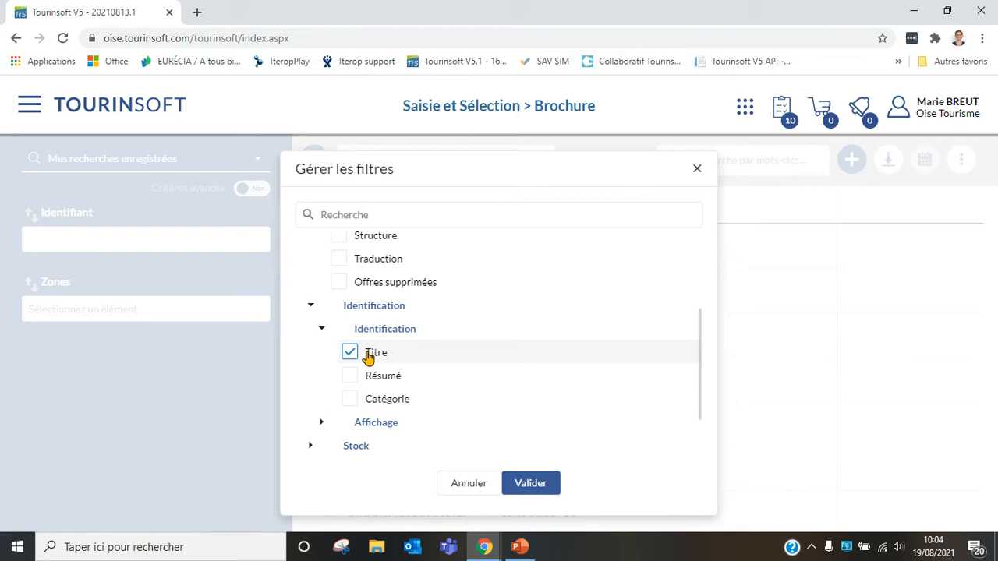
pyautogui.click(532, 483)
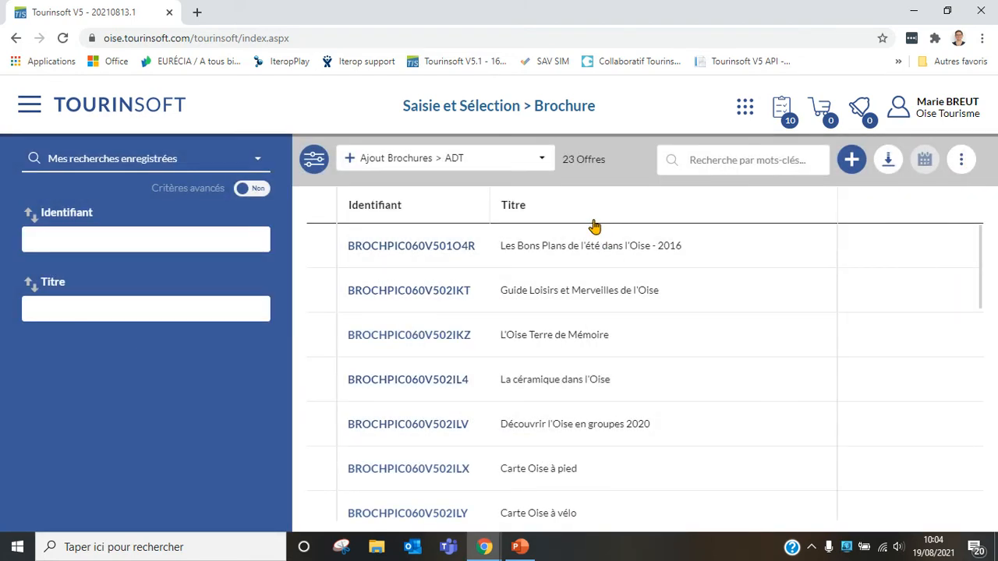
# Change the listing to the BROCH_AJOUT_OT form and replace its Zones filter with the Titre filter.
pyautogui.click(542, 159)
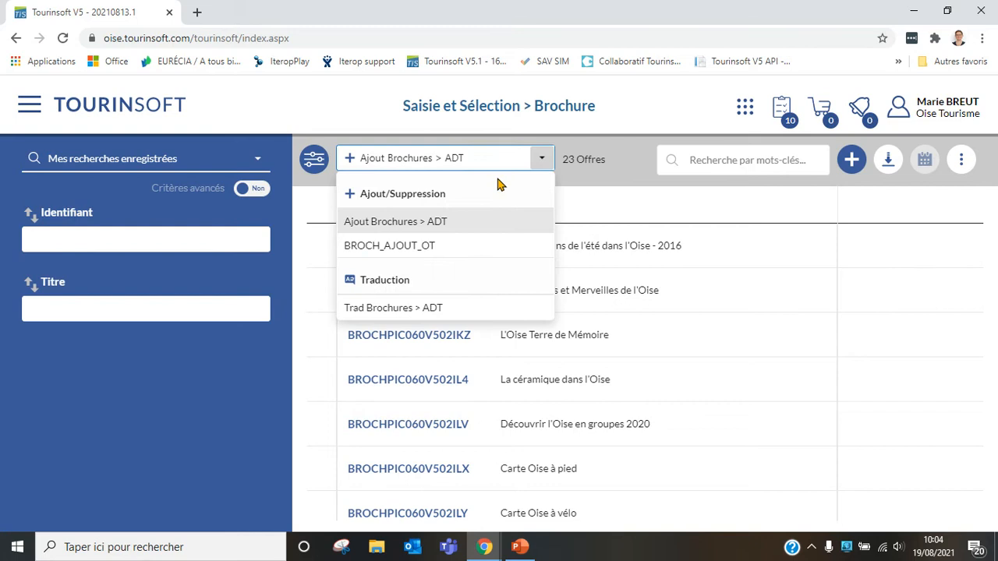
pyautogui.click(433, 246)
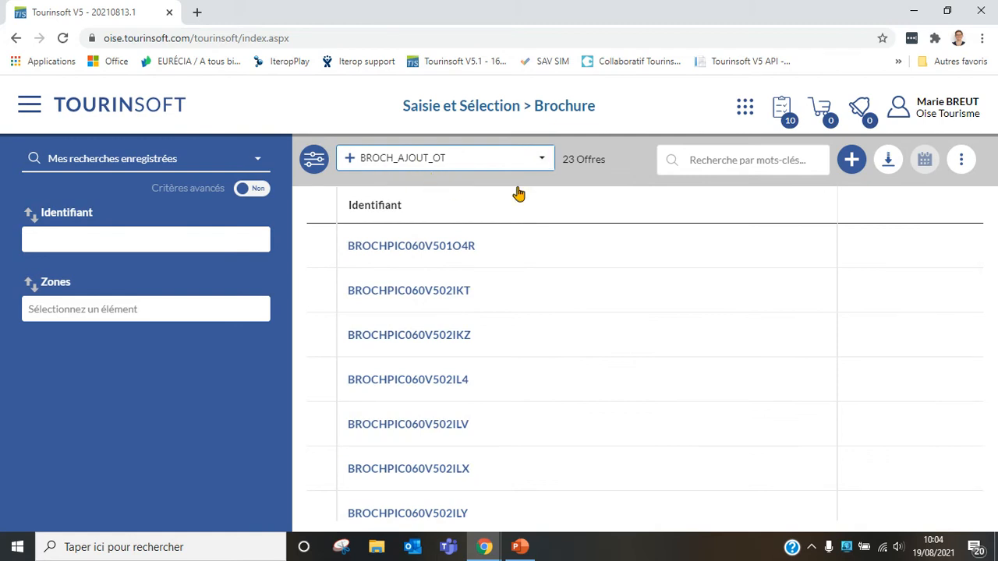
pyautogui.click(961, 161)
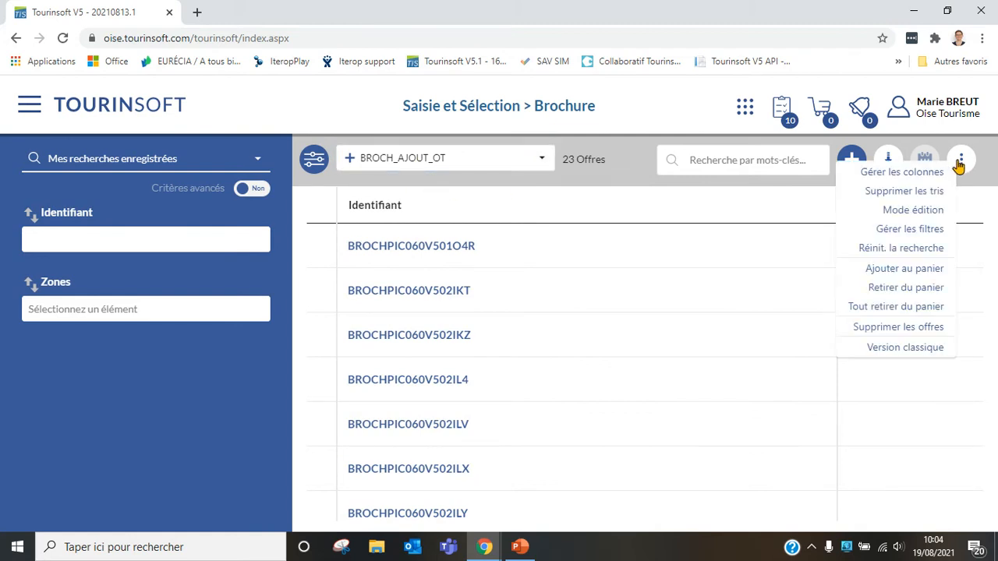
pyautogui.click(930, 229)
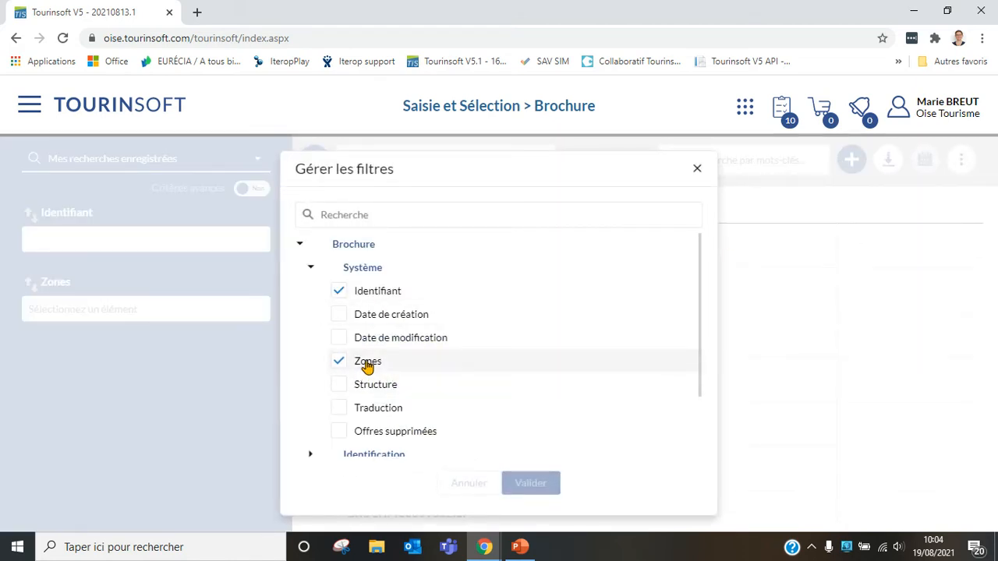
pyautogui.click(367, 363)
pyautogui.scroll(-1, 393, 366)
pyautogui.click(310, 376)
pyautogui.click(321, 398)
pyautogui.click(366, 422)
pyautogui.click(521, 483)
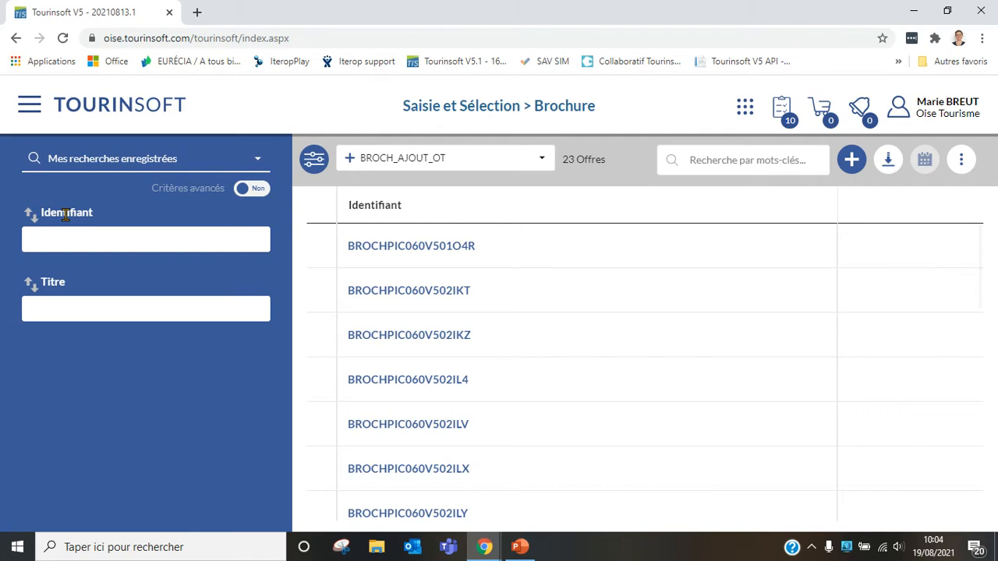
# Add the Titre column from the Identification group to the BROCH_AJOUT_OT listing.
pyautogui.click(963, 164)
pyautogui.click(966, 175)
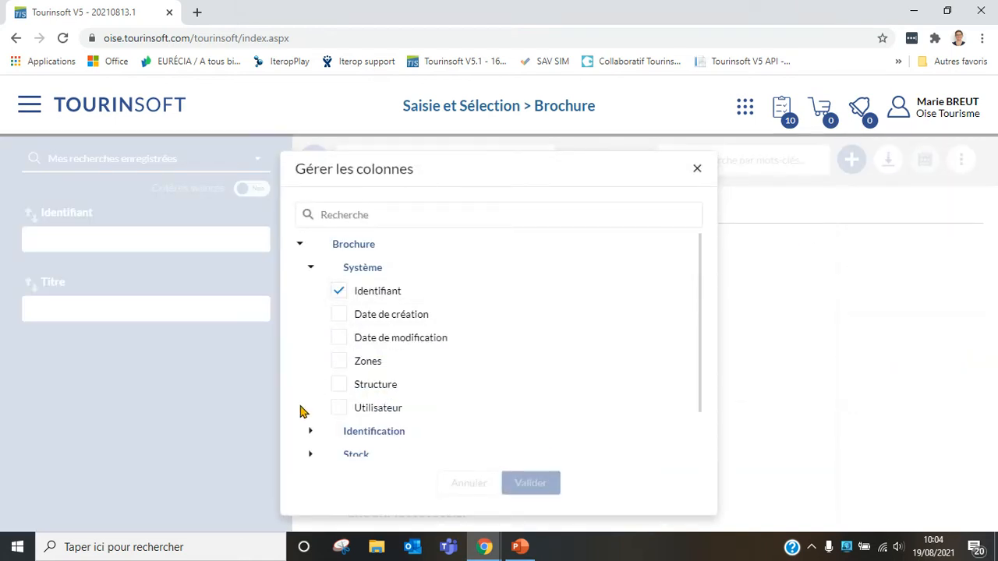
pyautogui.click(310, 433)
pyautogui.scroll(-1, 328, 414)
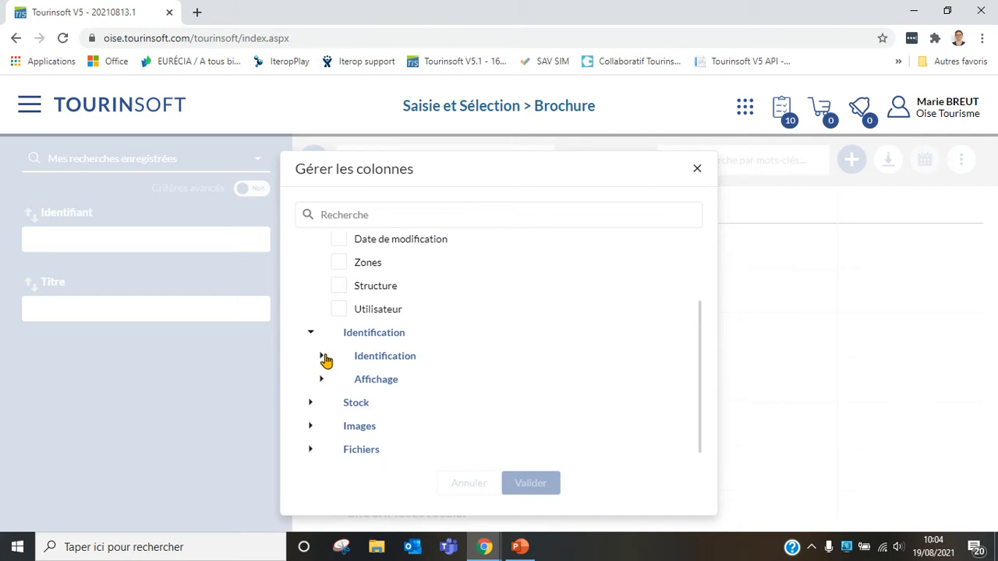
pyautogui.click(321, 356)
pyautogui.click(349, 380)
pyautogui.click(537, 481)
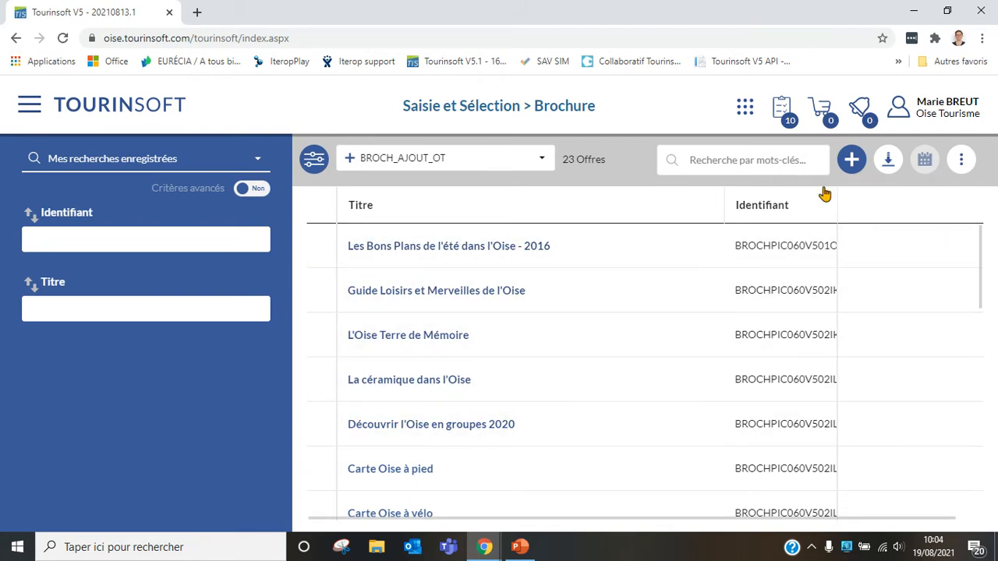
# Create a new brochure record titled "Brochure" plus the author's first name, with the summary "brochure qui parle de moi".
pyautogui.click(852, 159)
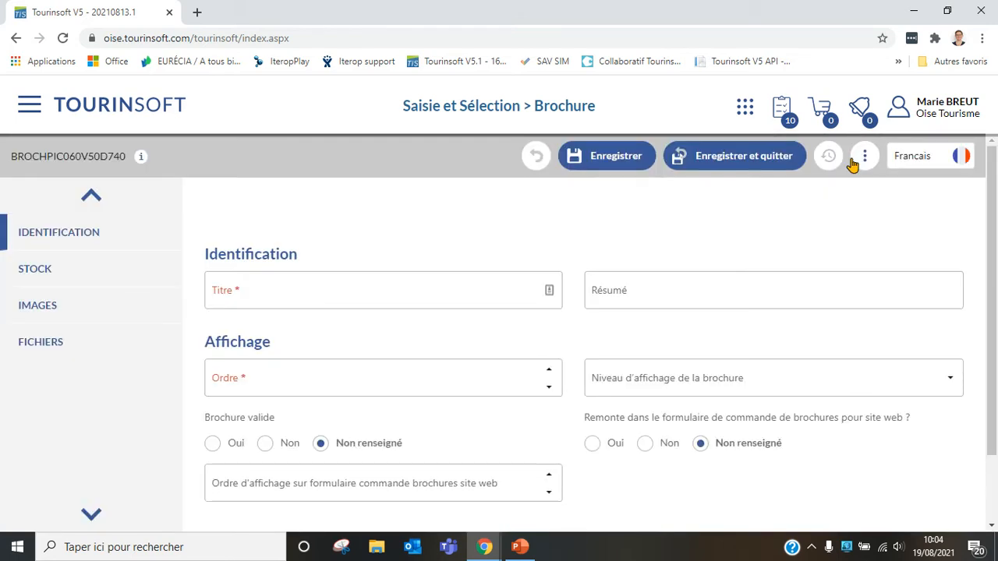
pyautogui.click(359, 294)
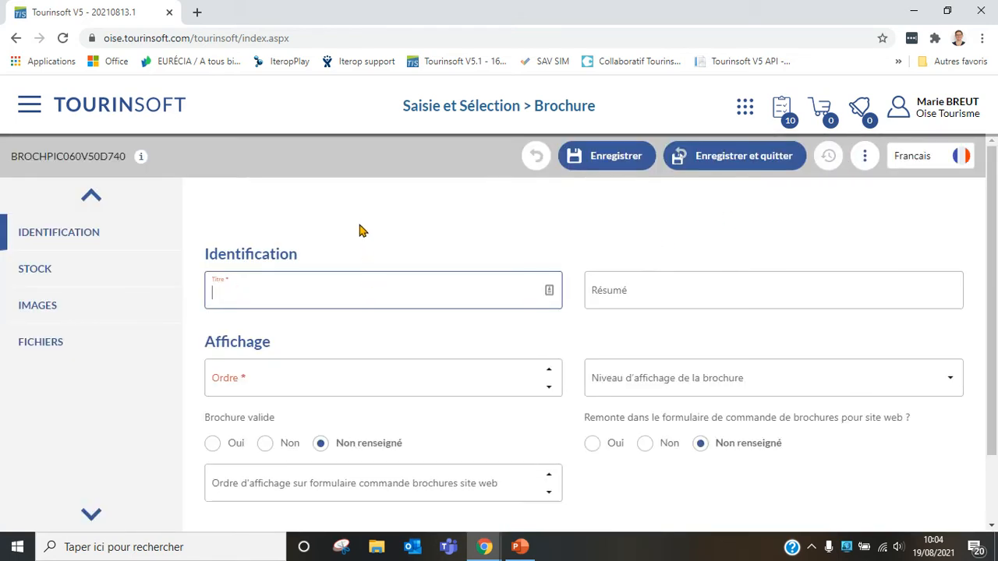
pyautogui.write('BROCHURE MARIE')
pyautogui.moveTo(308, 293); pyautogui.dragTo(182, 308)
pyautogui.write('Brochure MArie')
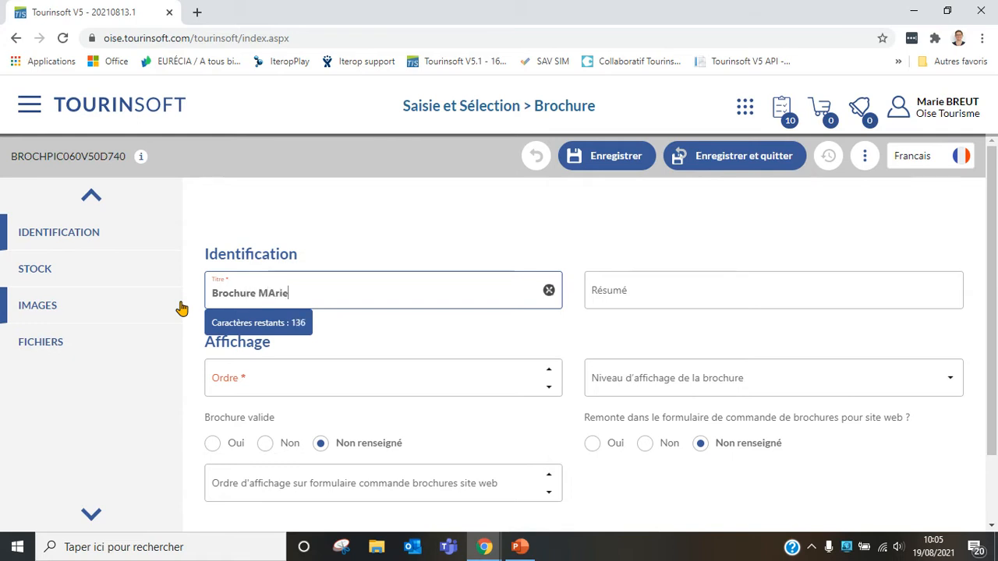
pyautogui.write('rie')
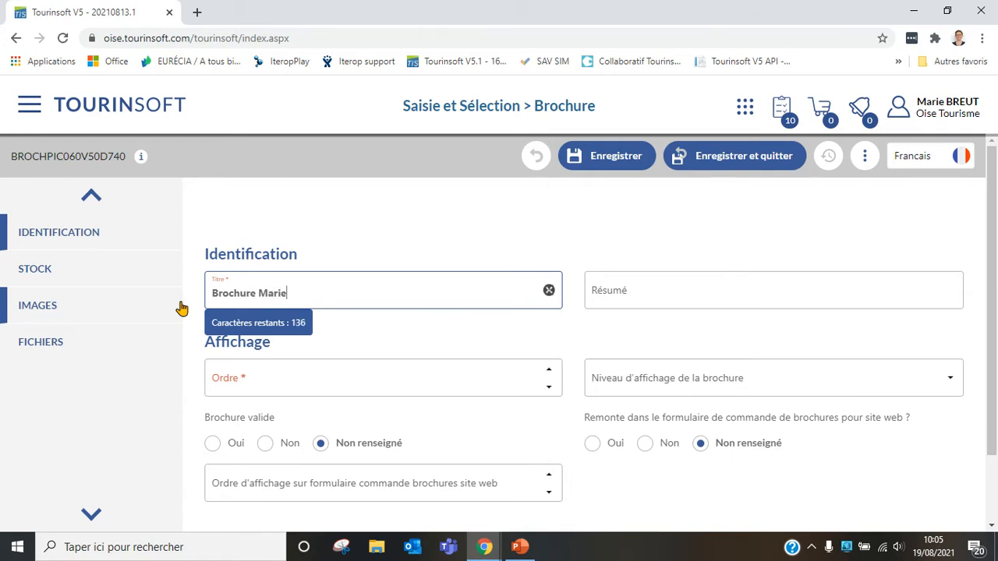
pyautogui.click(655, 289)
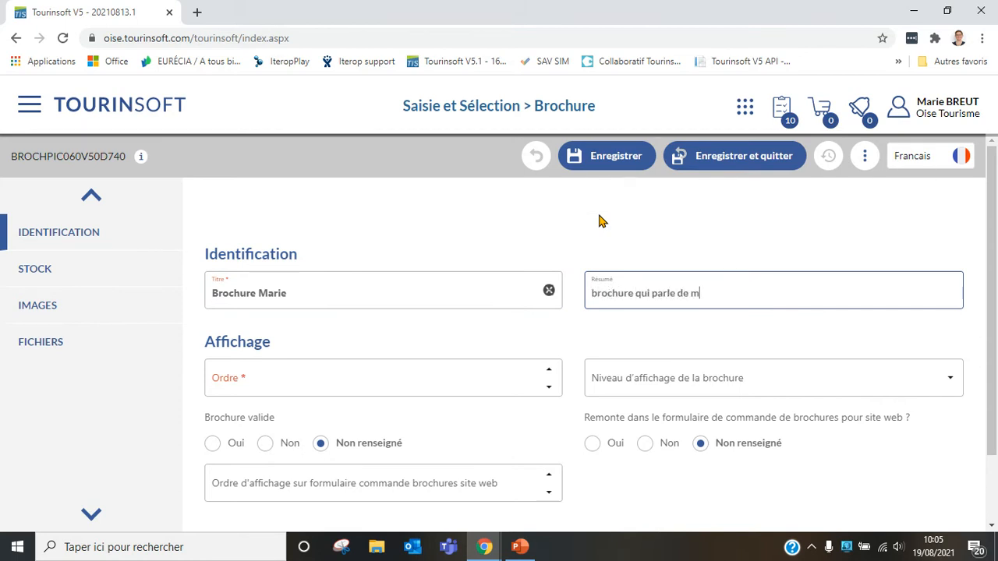
# Locate the Ordre field in the brochure form, then open the Autres brochures list in the reception desk window.
pyautogui.scroll(-1, 372, 365)
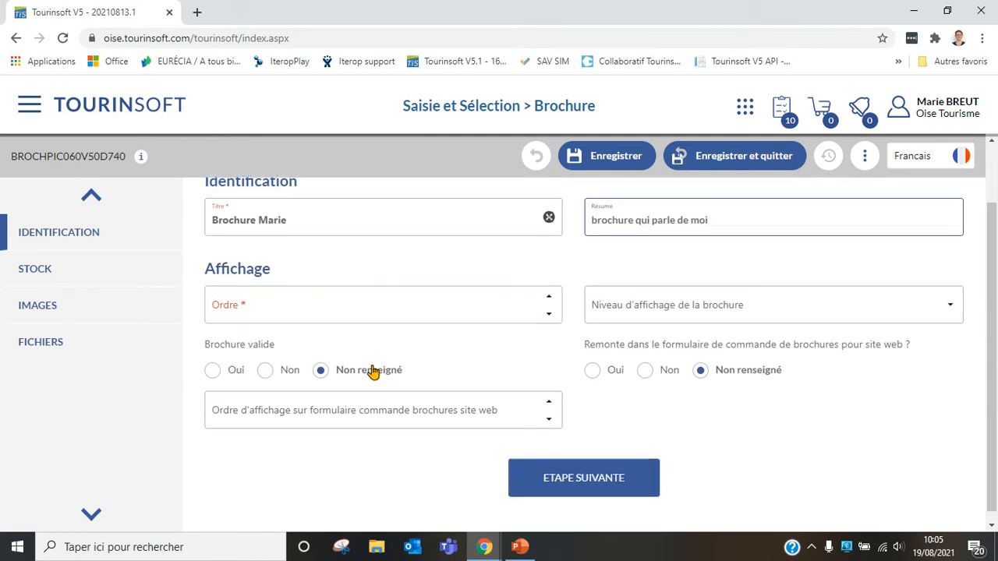
pyautogui.click(353, 314)
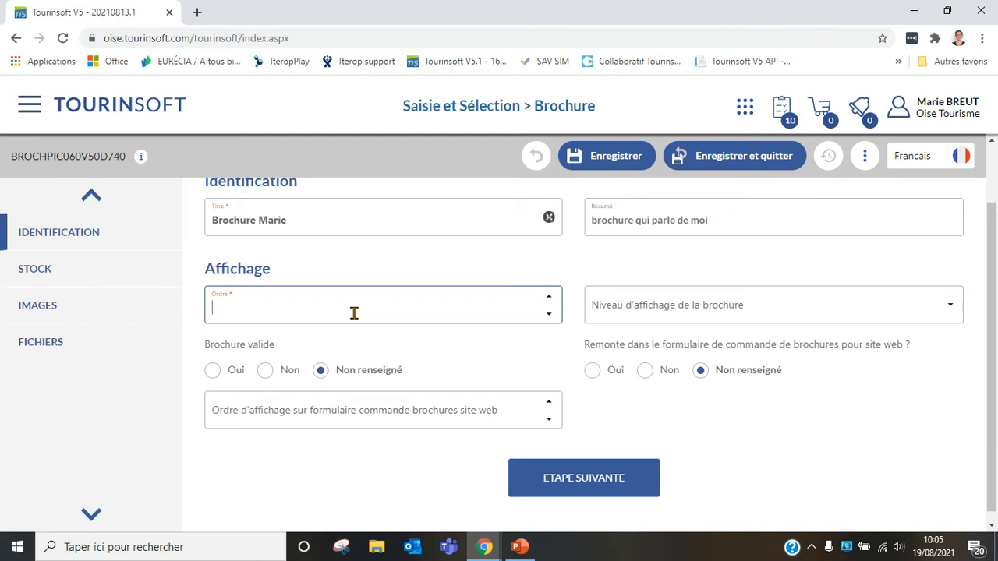
pyautogui.click(349, 330)
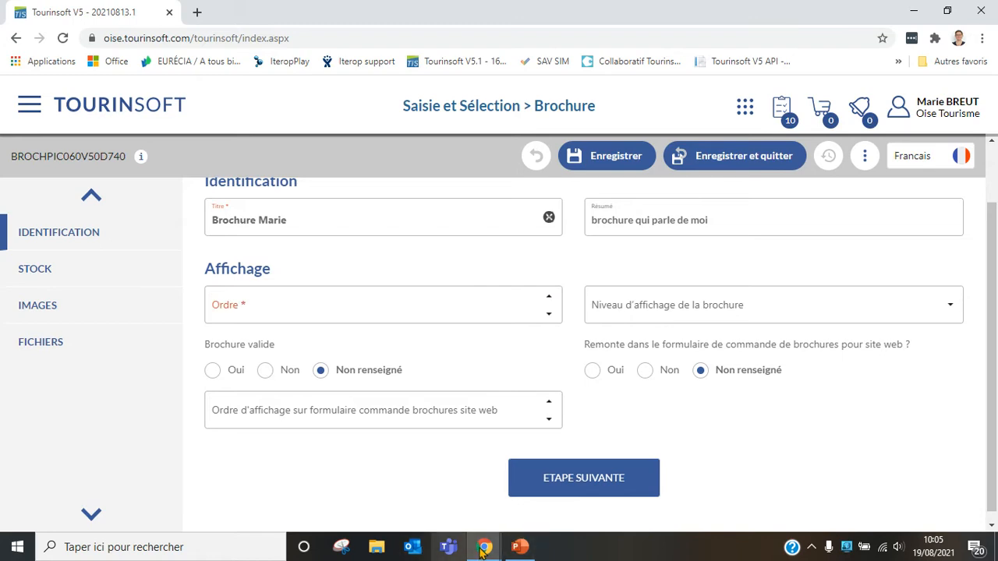
pyautogui.moveTo(482, 548)
pyautogui.click(409, 516)
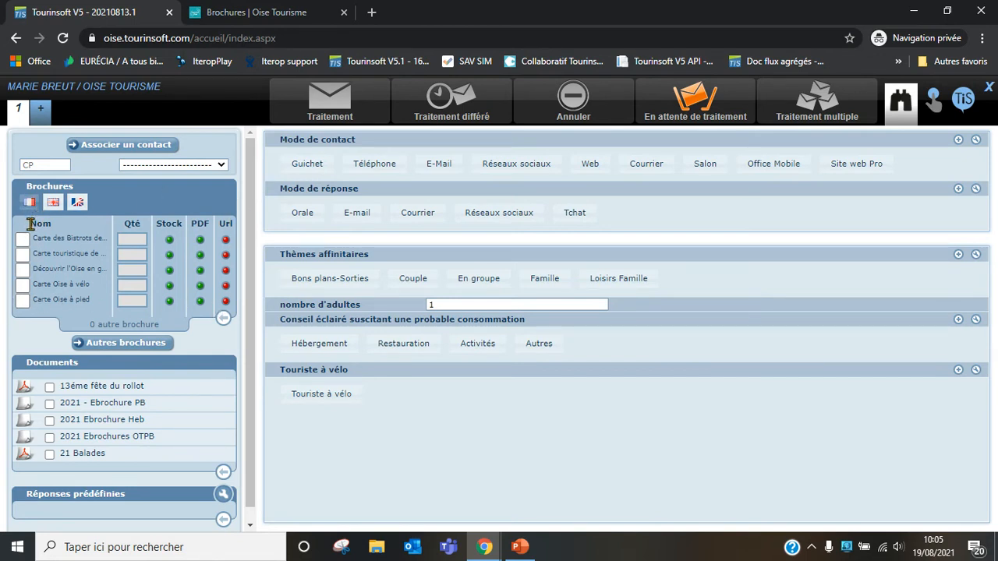
pyautogui.click(137, 349)
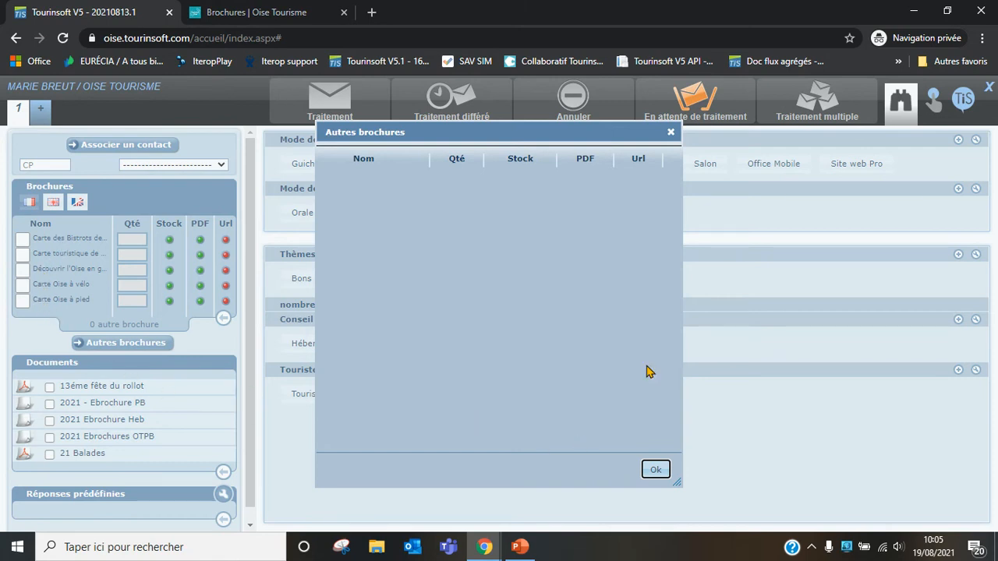
# Close the Autres brochures list, then set the new brochure's Ordre to 1 and its display level to Affichage principal.
pyautogui.click(670, 133)
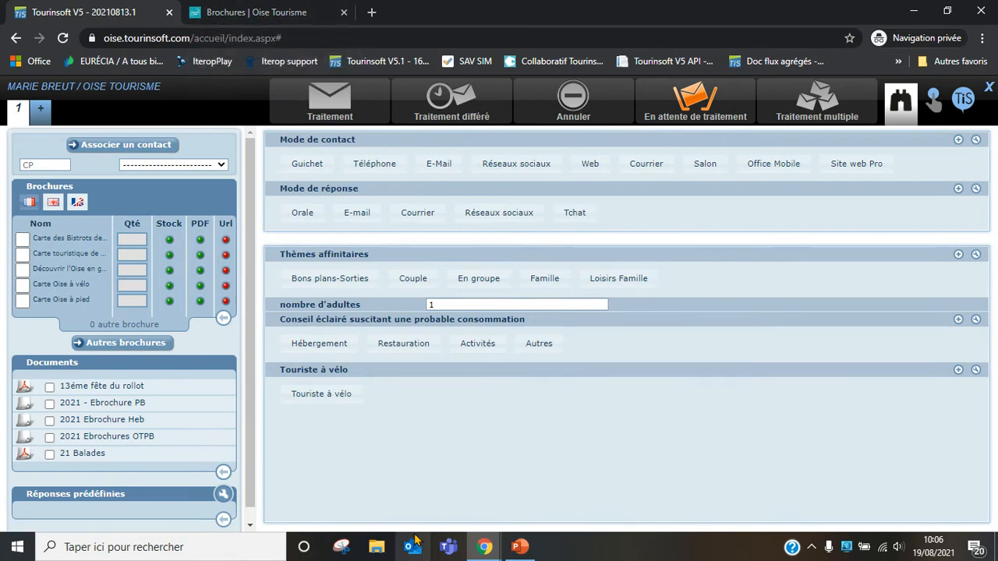
pyautogui.moveTo(484, 547)
pyautogui.click(260, 501)
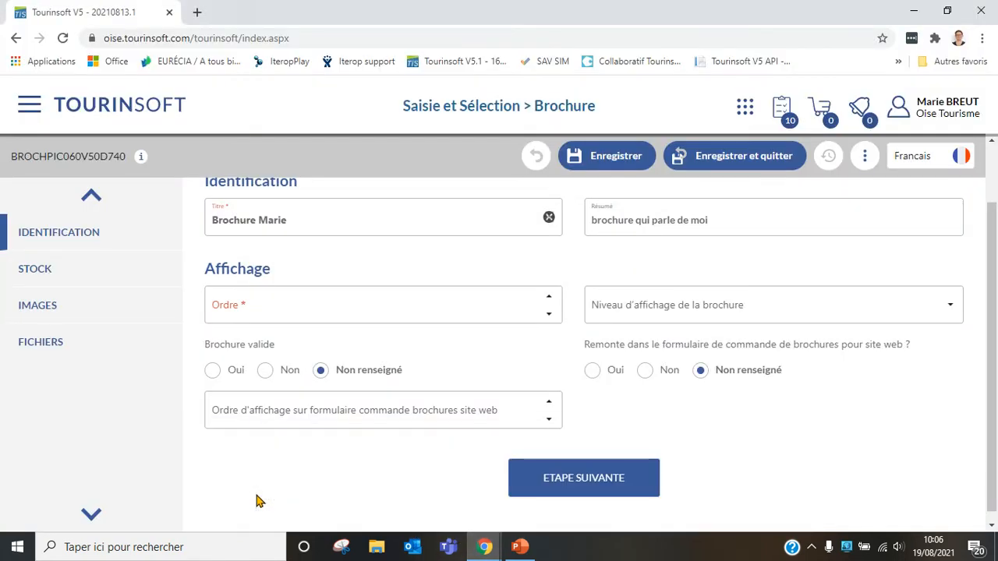
pyautogui.click(269, 312)
pyautogui.write('1')
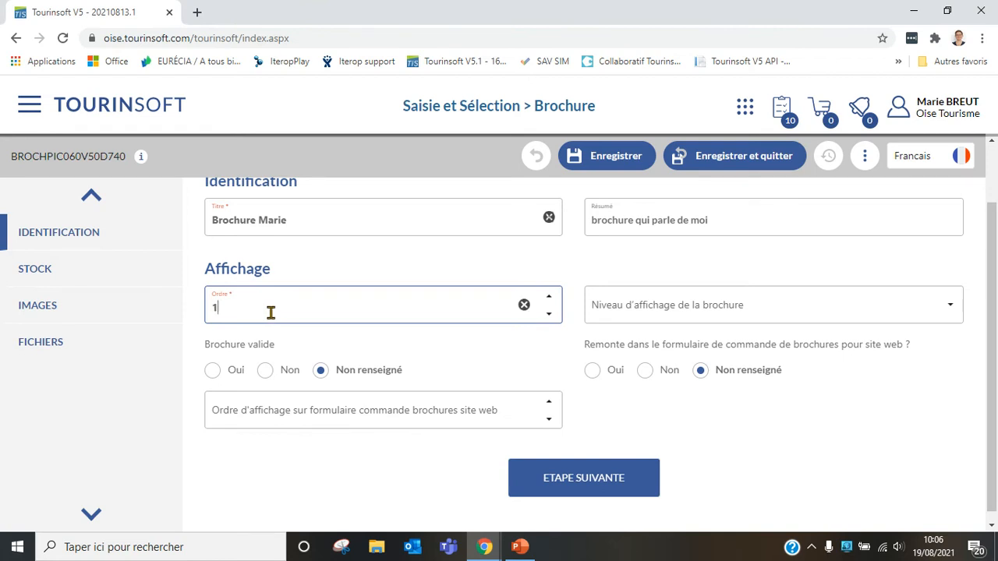
pyautogui.click(634, 308)
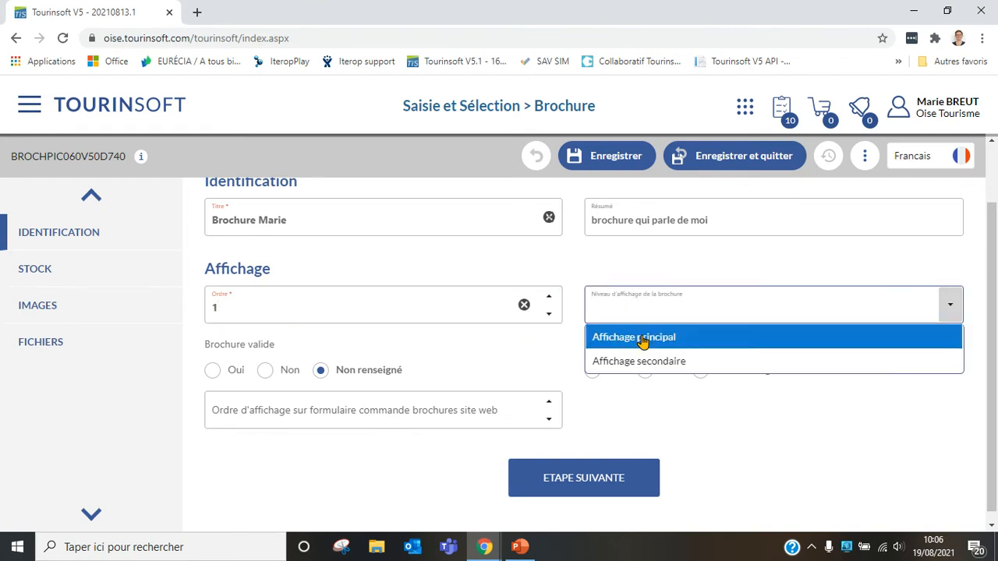
pyautogui.click(644, 338)
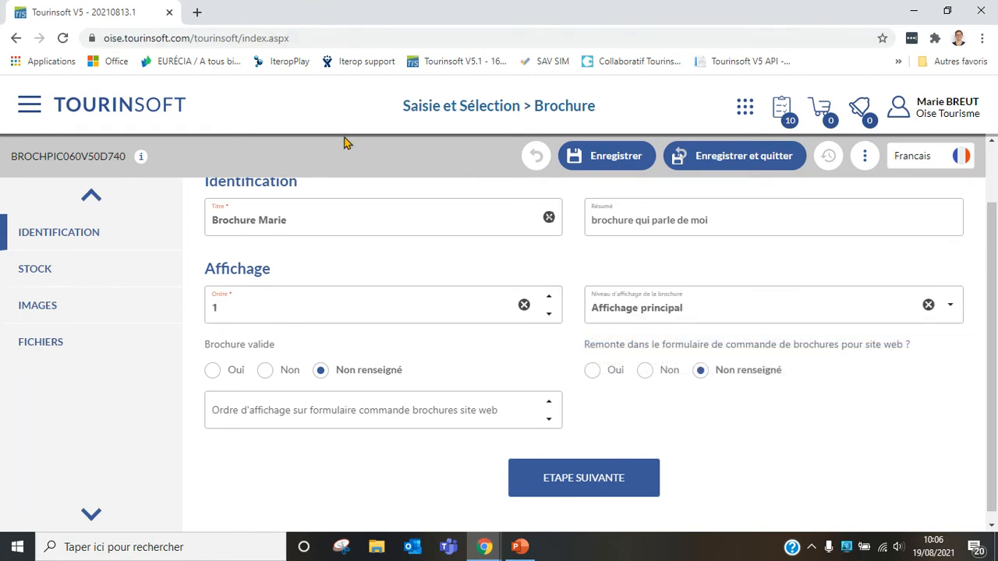
# View the main Brochures list in the reception desk window, then return to the brochure form.
pyautogui.click(486, 543)
pyautogui.click(402, 499)
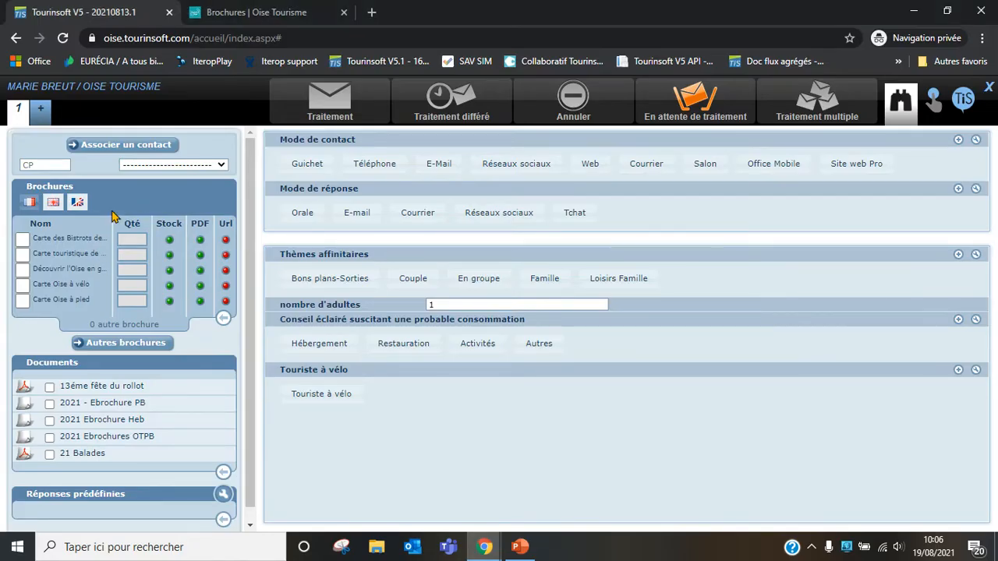
pyautogui.moveTo(492, 549)
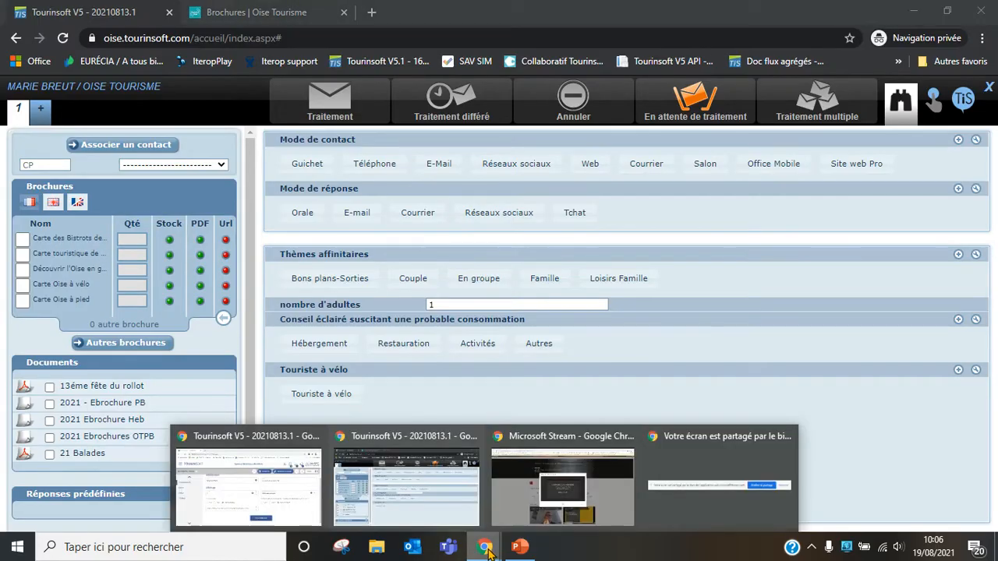
pyautogui.click(273, 503)
# Set both Brochure valide and the website order form option to Oui, with website display order 1.
pyautogui.click(215, 374)
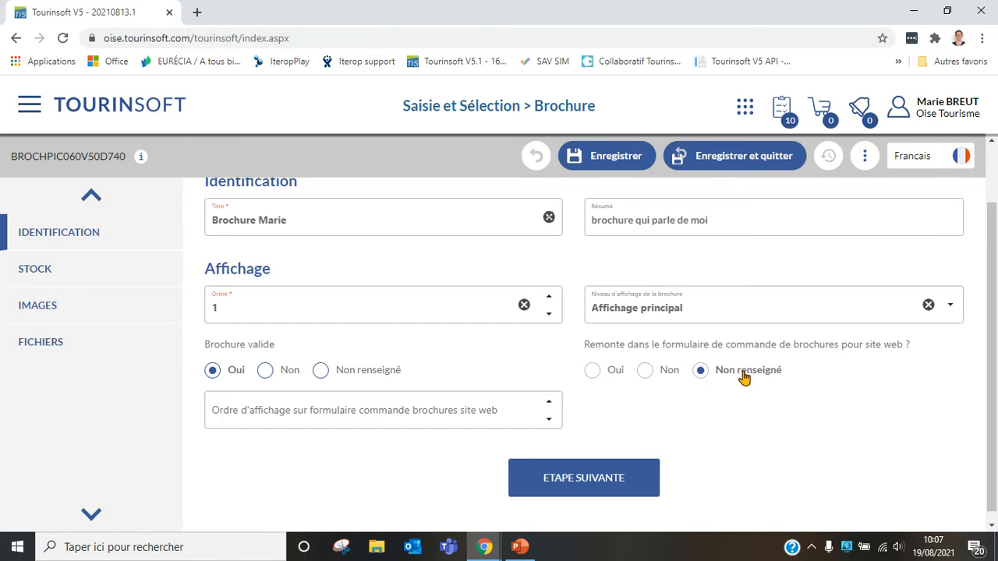
pyautogui.click(605, 375)
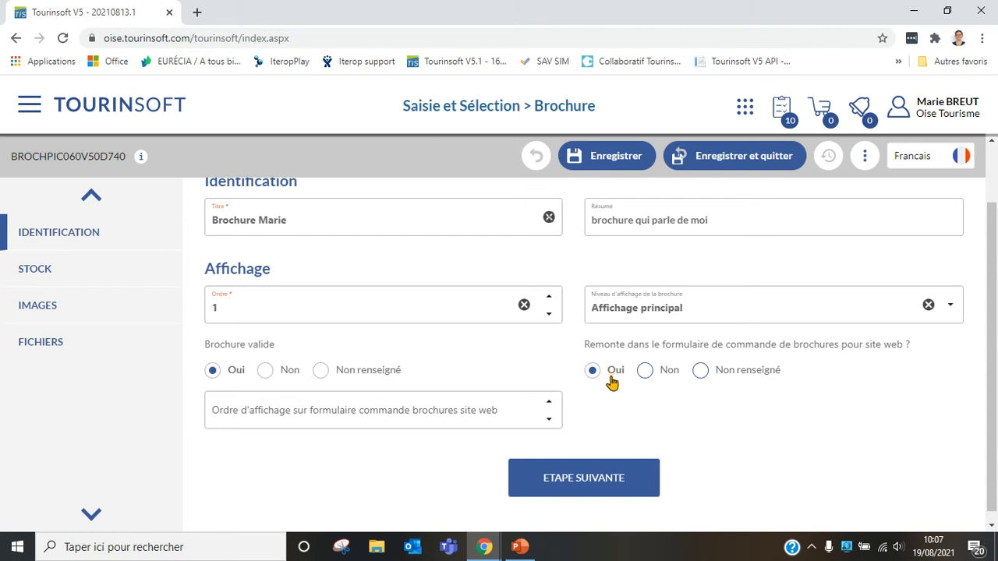
pyautogui.click(428, 423)
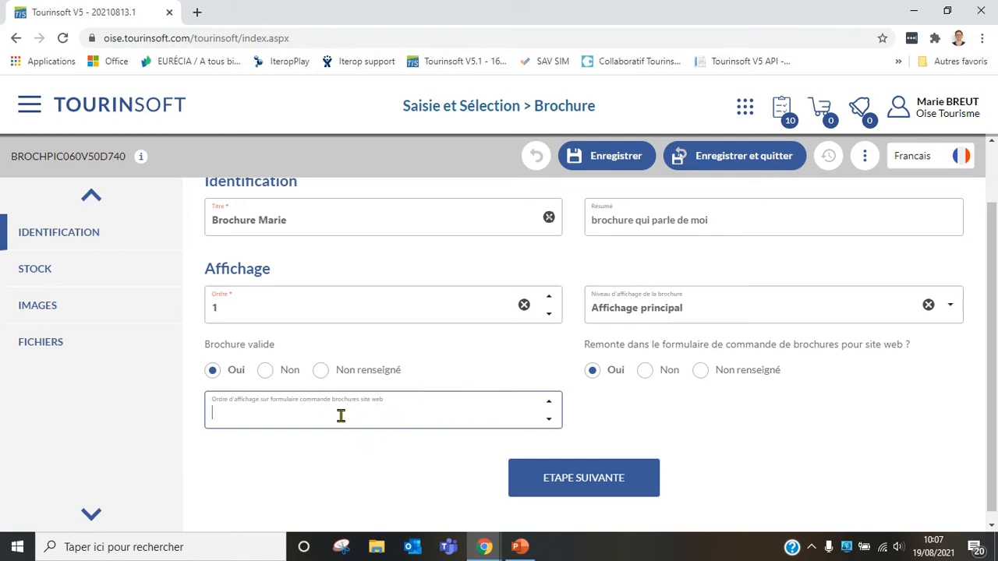
pyautogui.write('1')
# Examine the brochure listing on the Oise Tourisme website, then return to the brochure form.
pyautogui.moveTo(484, 547)
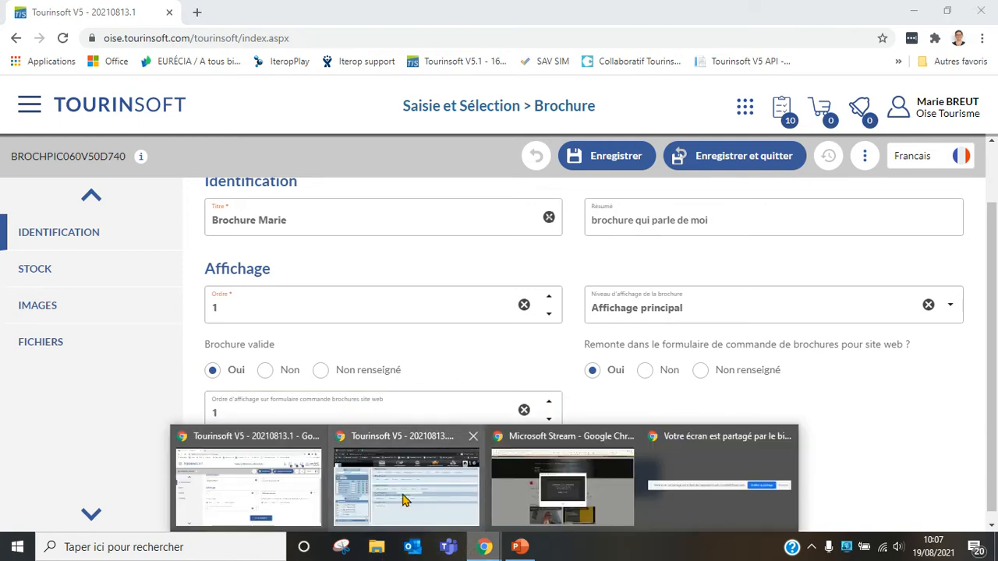
pyautogui.click(403, 499)
pyautogui.click(258, 12)
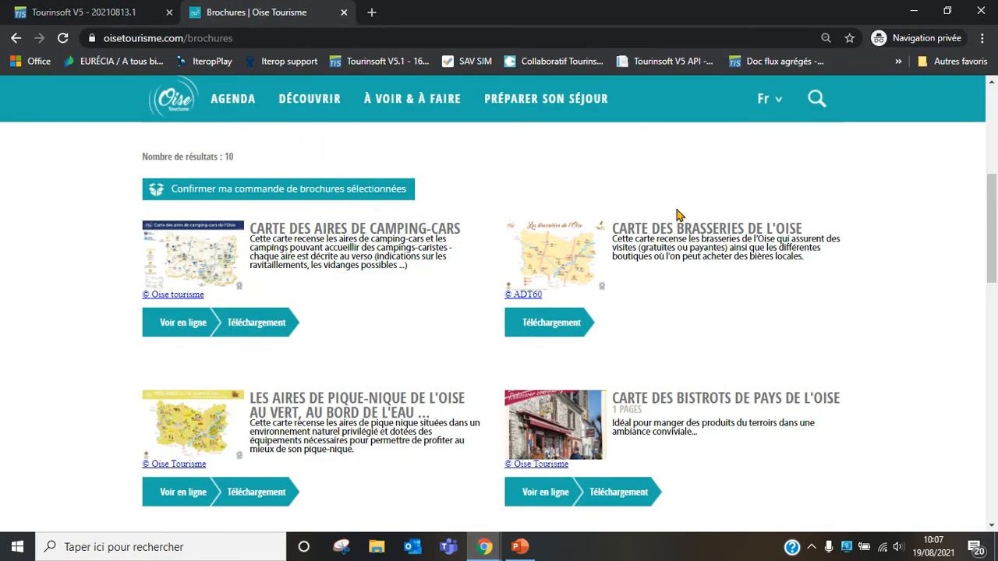
pyautogui.scroll(-3, 624, 411)
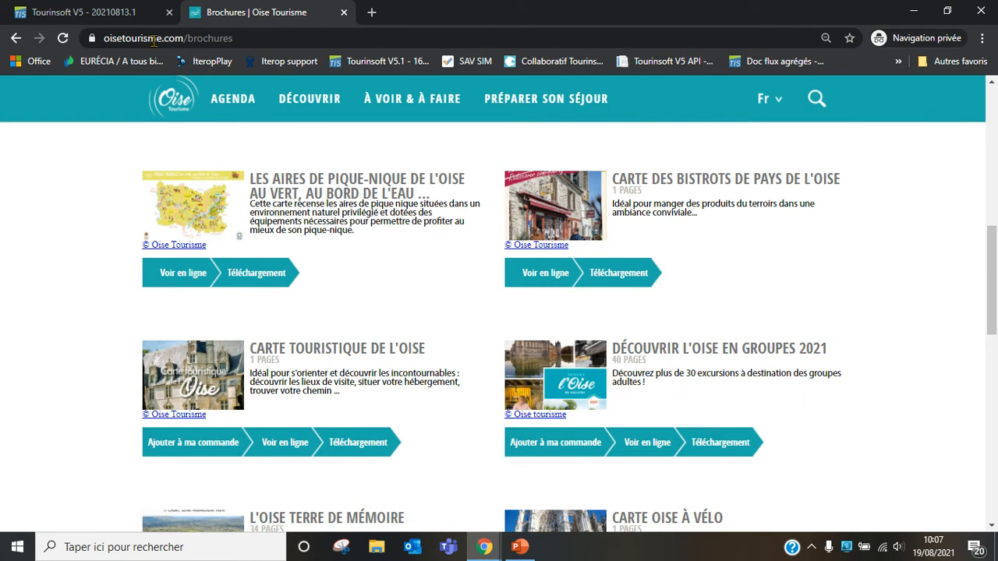
pyautogui.moveTo(484, 547)
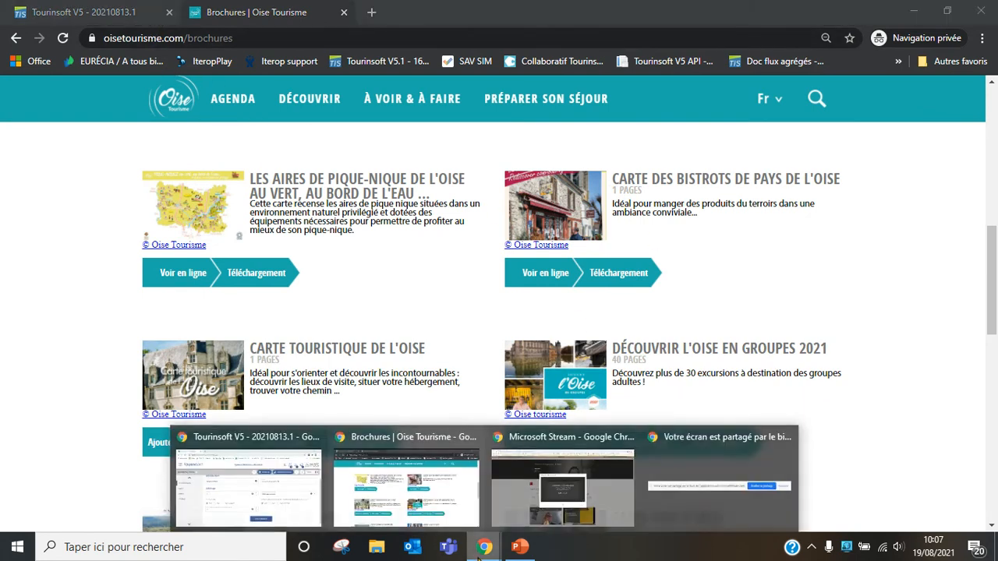
pyautogui.click(271, 513)
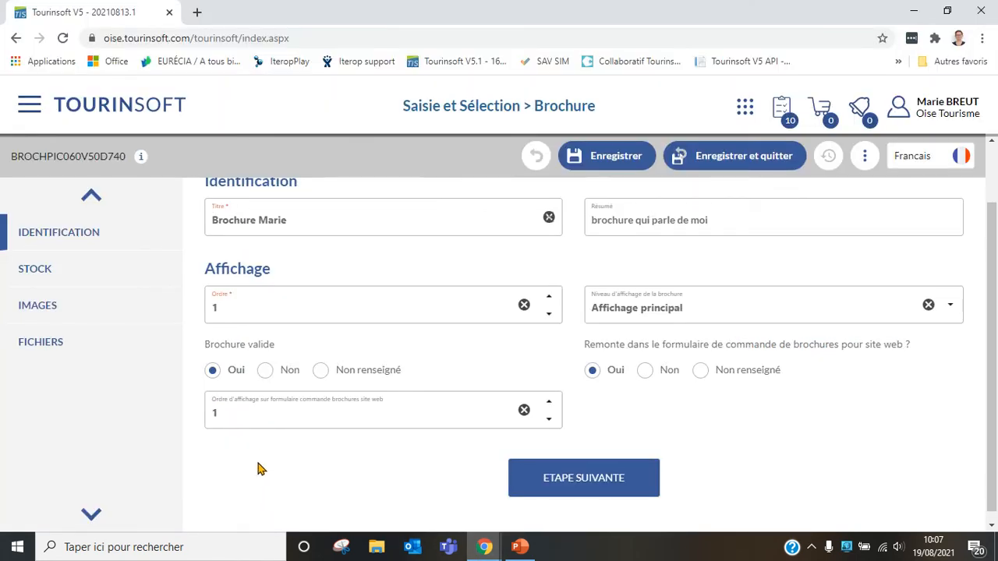
# Add a stock line in the Stock section for Français with an initial stock of 2000.
pyautogui.click(598, 476)
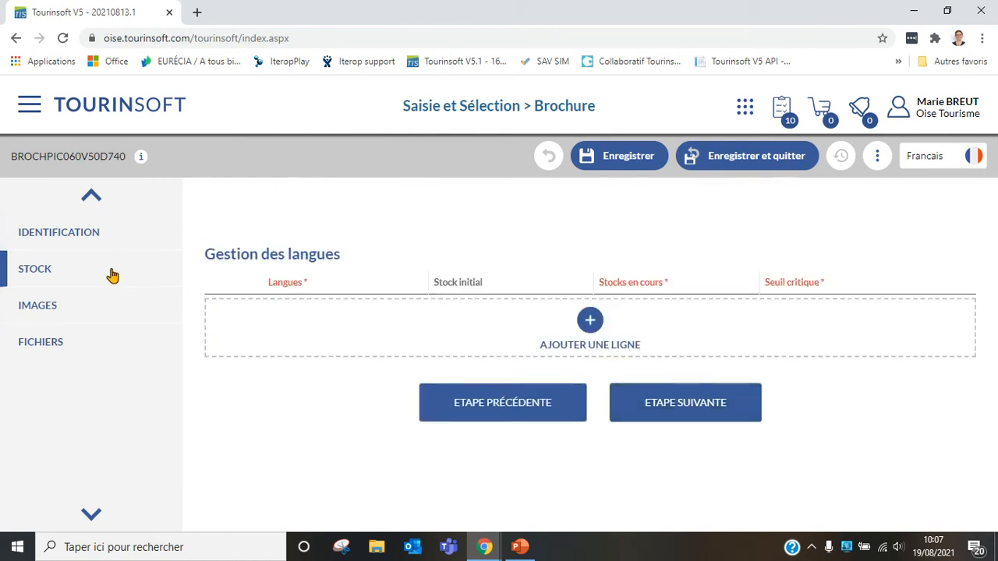
pyautogui.click(590, 321)
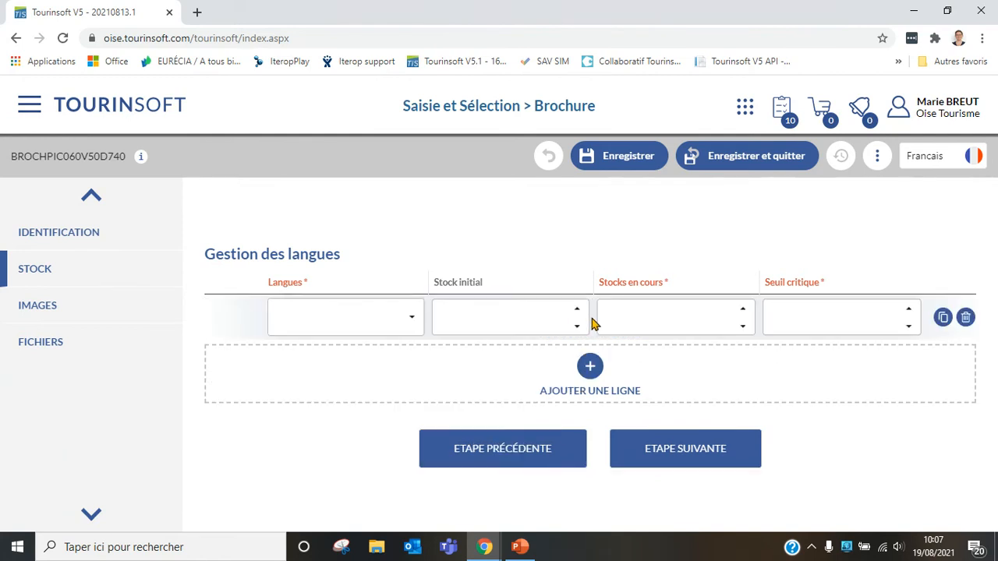
pyautogui.click(412, 322)
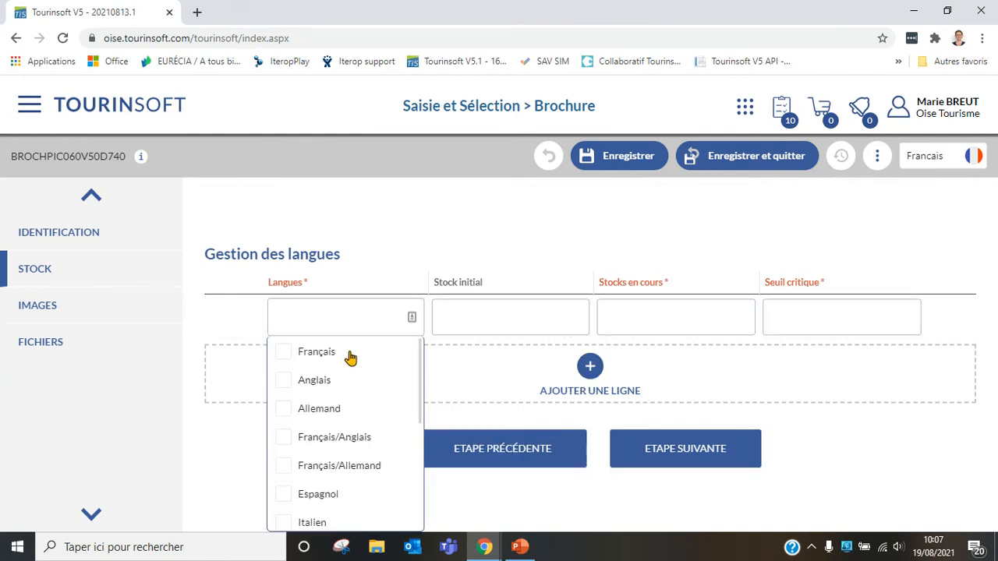
pyautogui.click(352, 354)
pyautogui.click(493, 335)
pyautogui.write('2000')
pyautogui.click(605, 234)
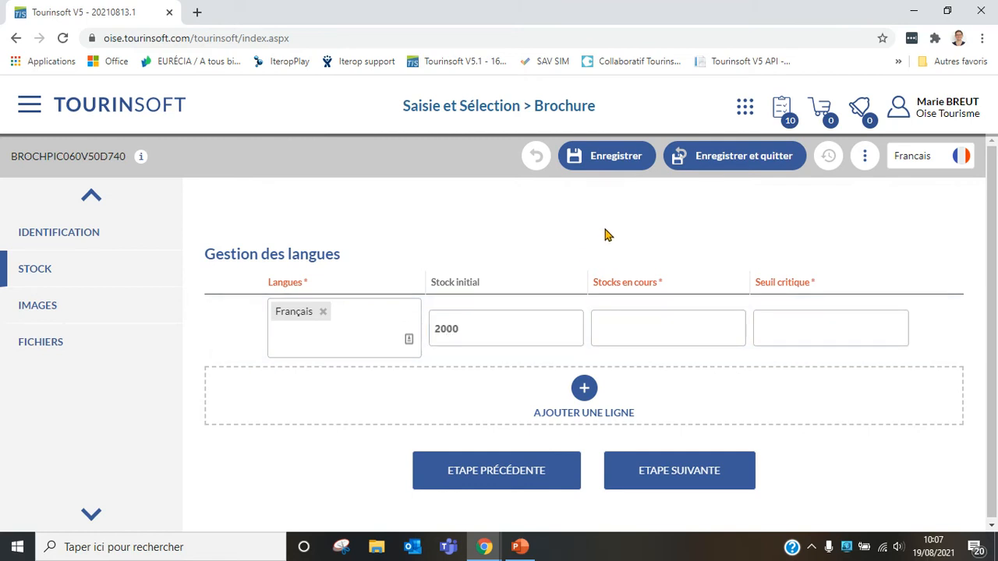
# Set the stock line's current stock to 2000 and its critical threshold to 500.
pyautogui.click(637, 330)
pyautogui.write('2000')
pyautogui.click(664, 237)
pyautogui.click(777, 329)
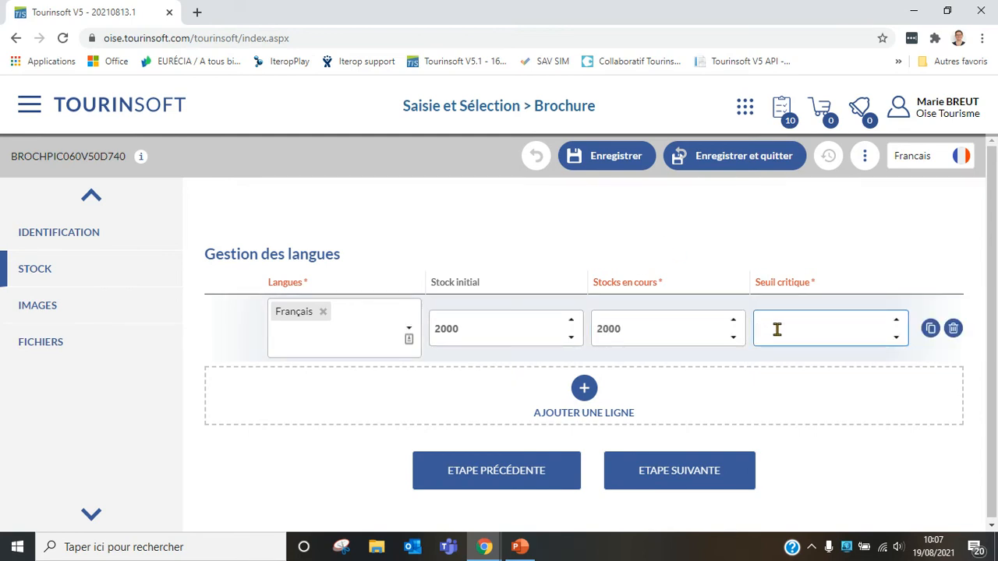
pyautogui.write('500')
pyautogui.click(750, 216)
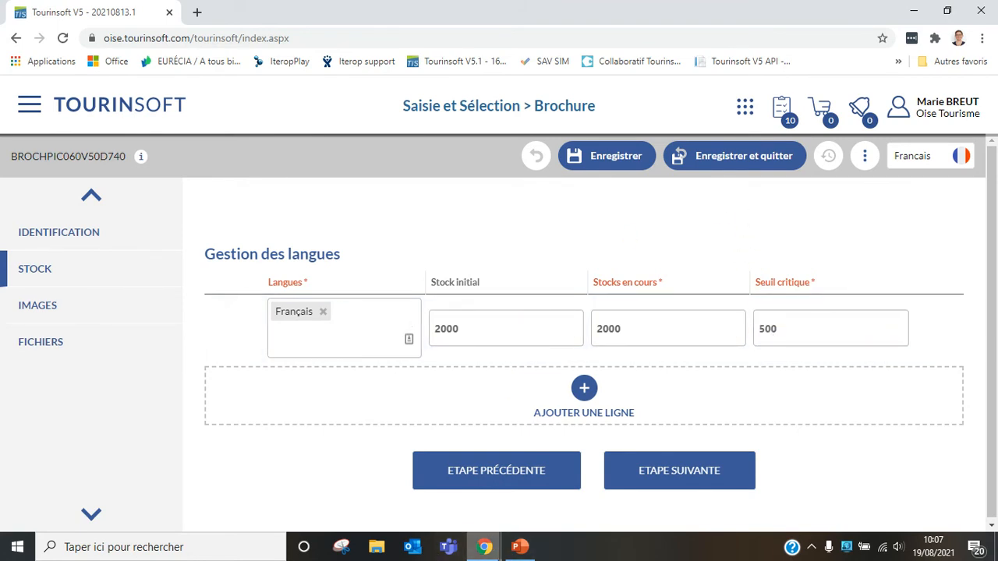
# Examine the Stock indicators of the brochures in the reception desk window, then return to the stock form.
pyautogui.moveTo(484, 547)
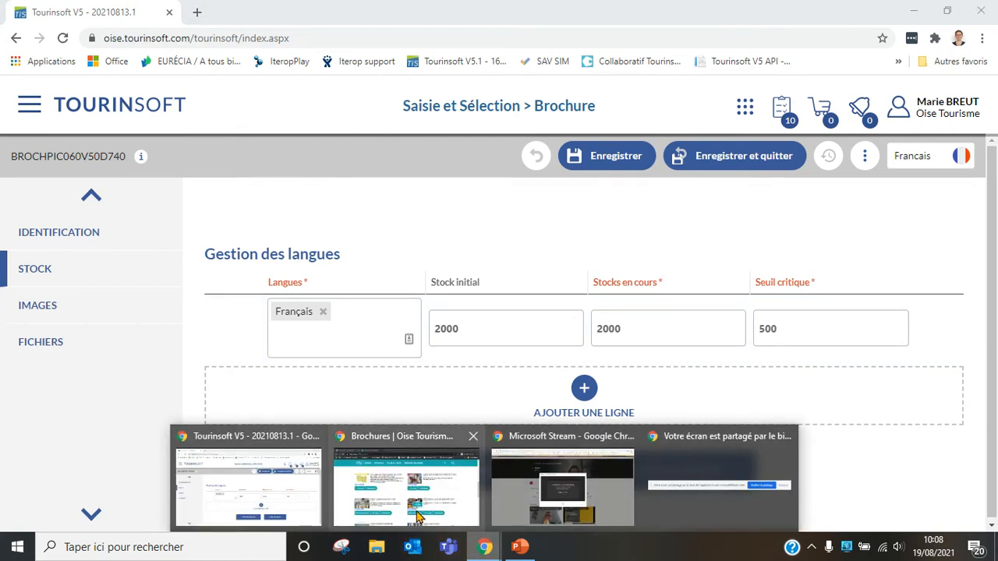
pyautogui.click(419, 517)
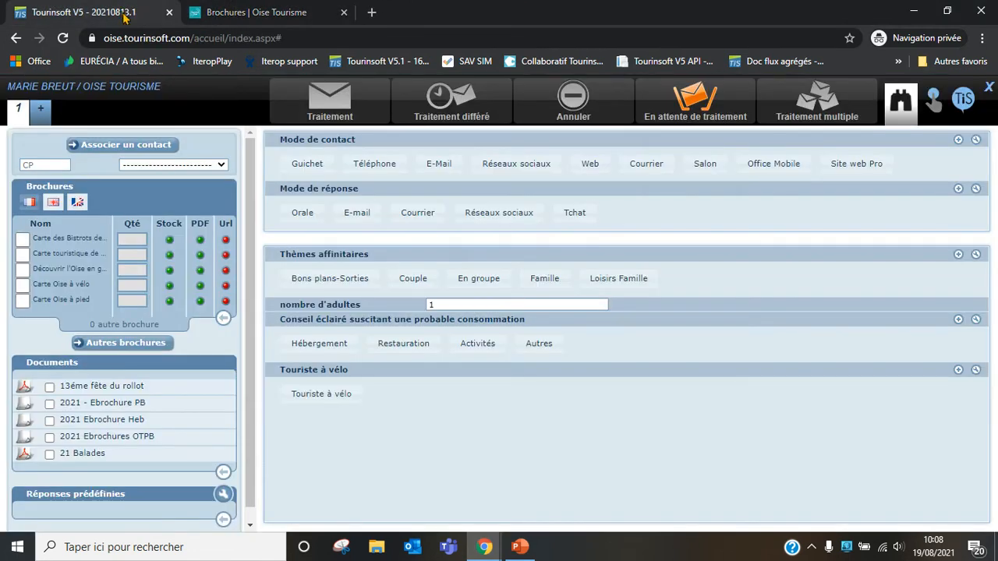
pyautogui.click(109, 12)
pyautogui.click(914, 11)
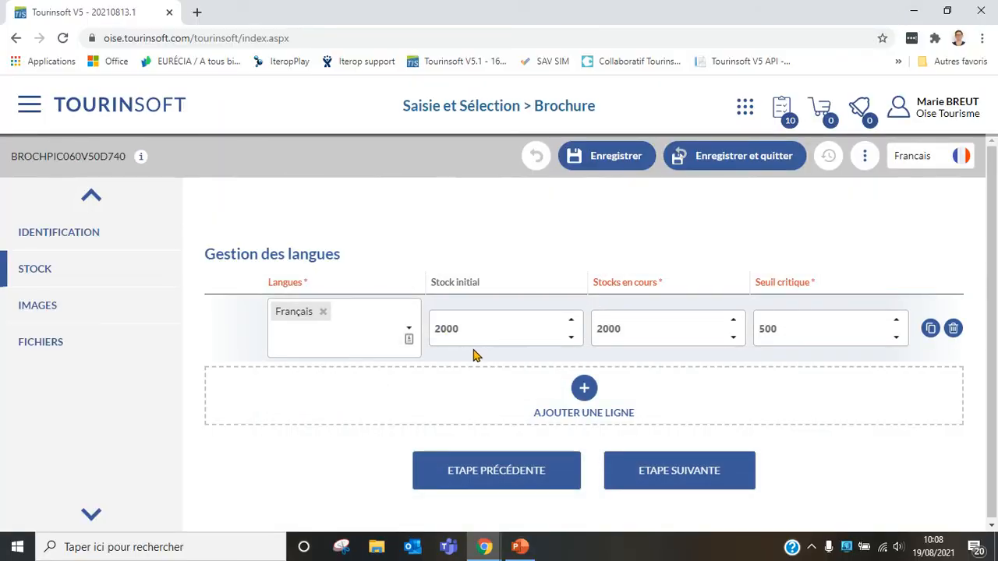
# Change the stock line's language to the combined Français/Anglais option.
pyautogui.click(412, 332)
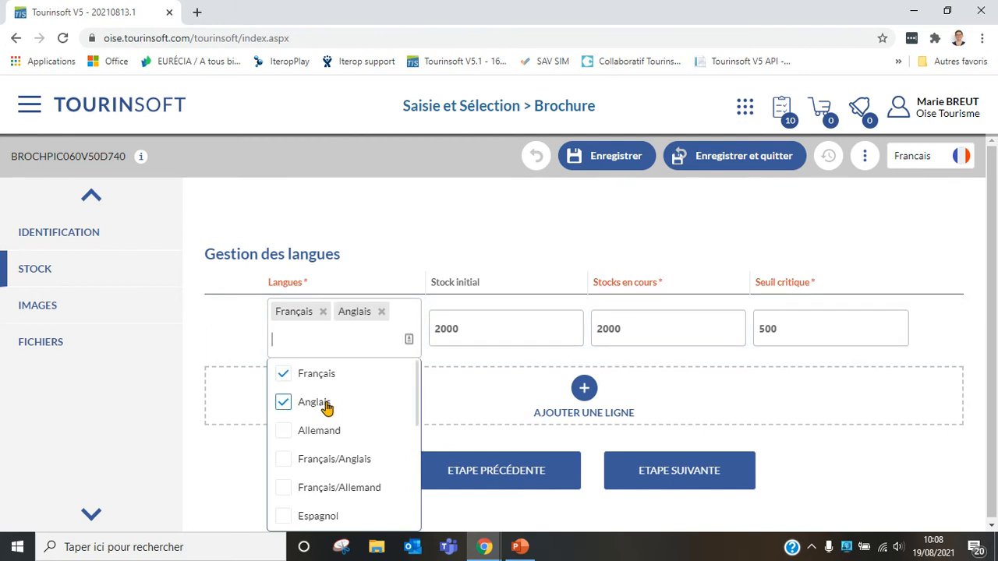
pyautogui.click(321, 377)
pyautogui.click(311, 404)
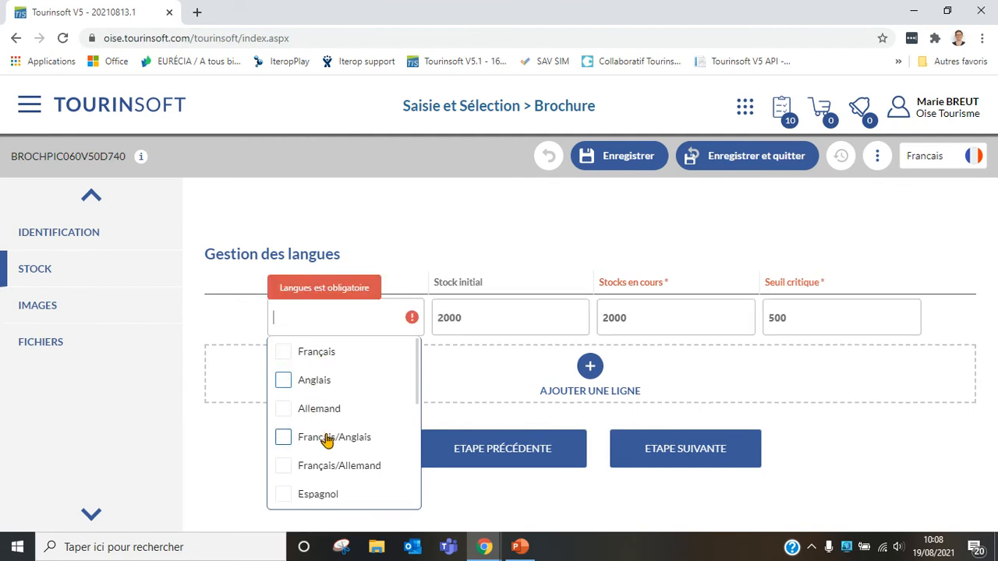
pyautogui.click(328, 438)
pyautogui.click(473, 412)
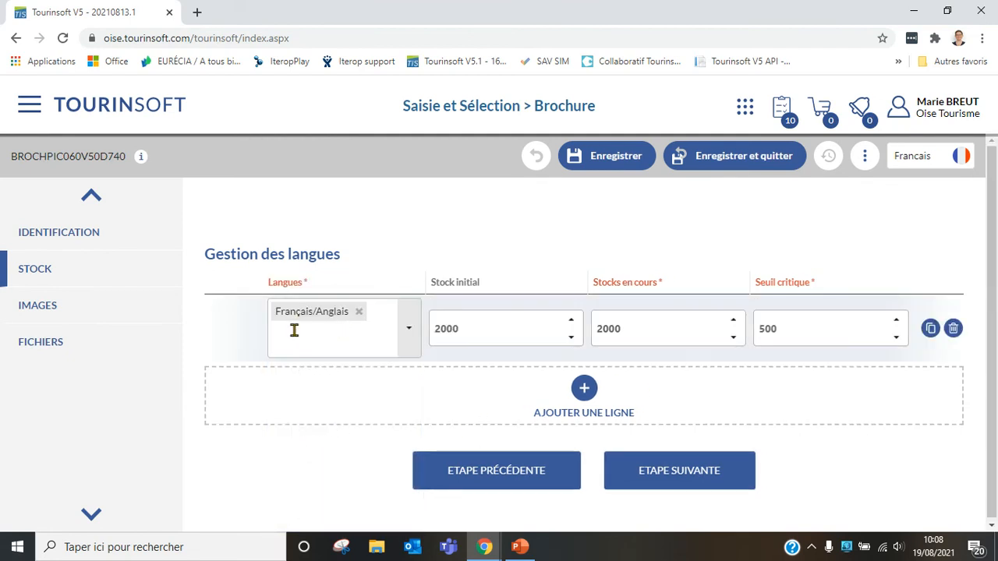
# Compare the French, English and combined French/English brochure lists in the reception desk window, then return to the brochure form.
pyautogui.click(488, 546)
pyautogui.click(408, 499)
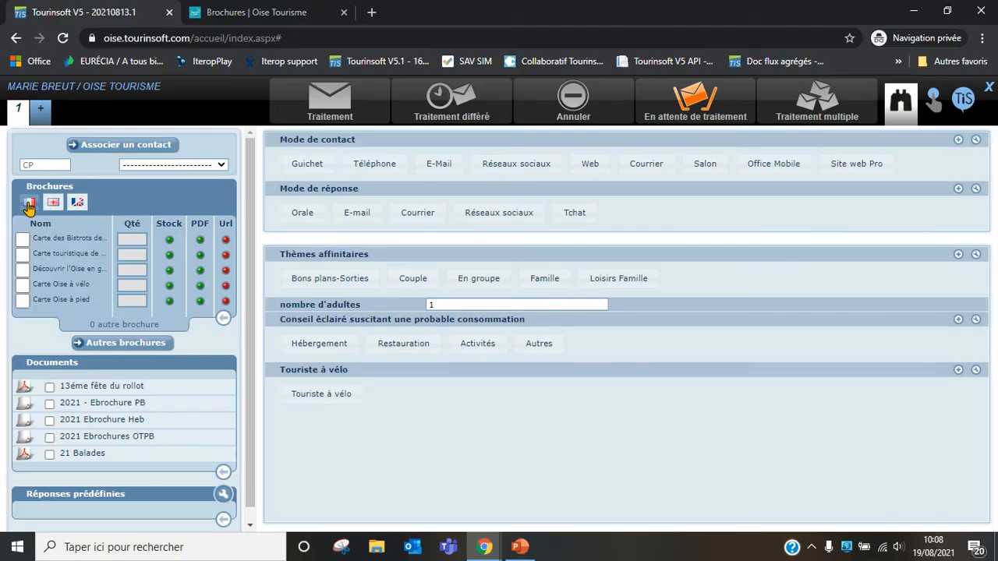
pyautogui.click(54, 204)
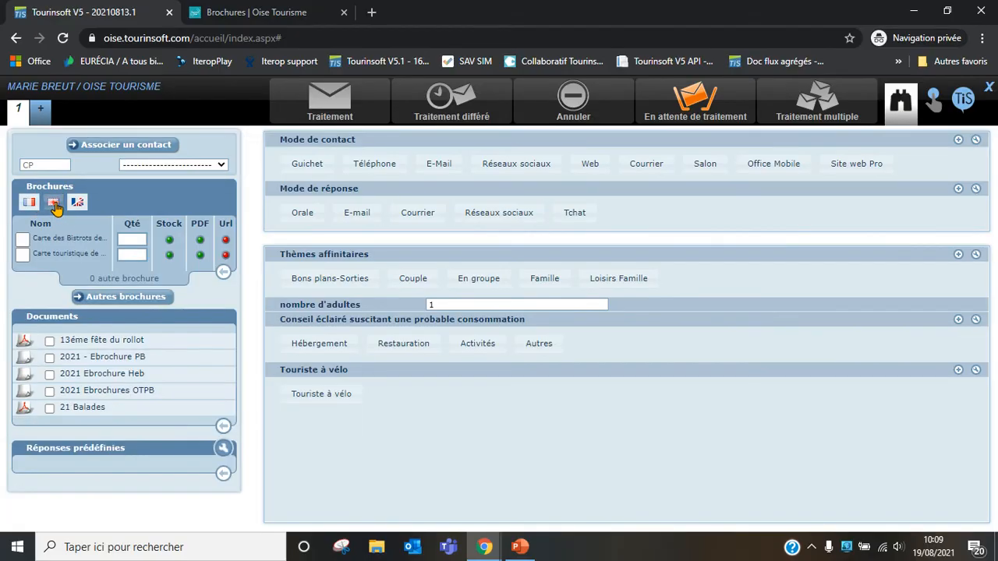
pyautogui.click(82, 203)
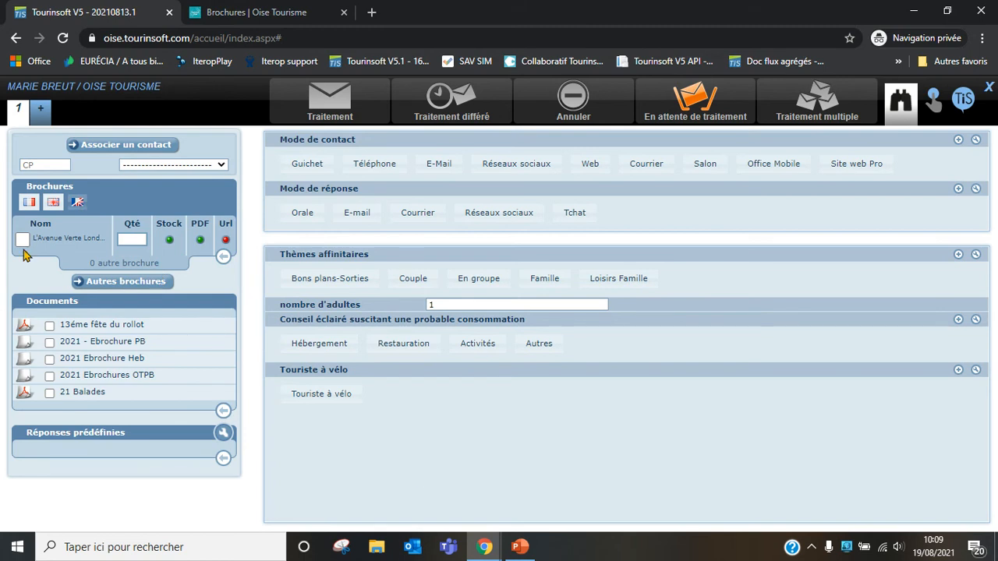
pyautogui.click(50, 206)
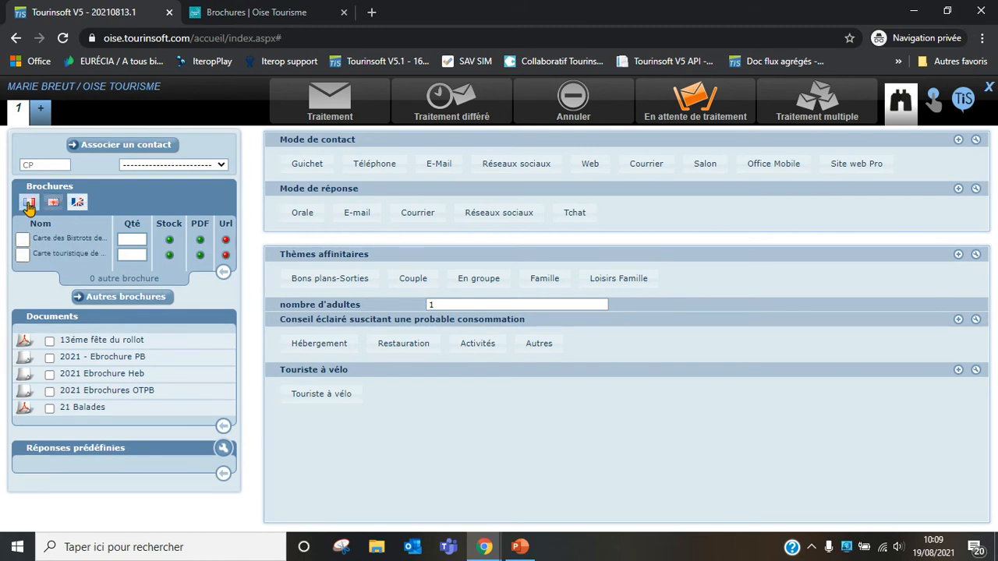
pyautogui.click(29, 206)
pyautogui.click(52, 206)
pyautogui.click(78, 204)
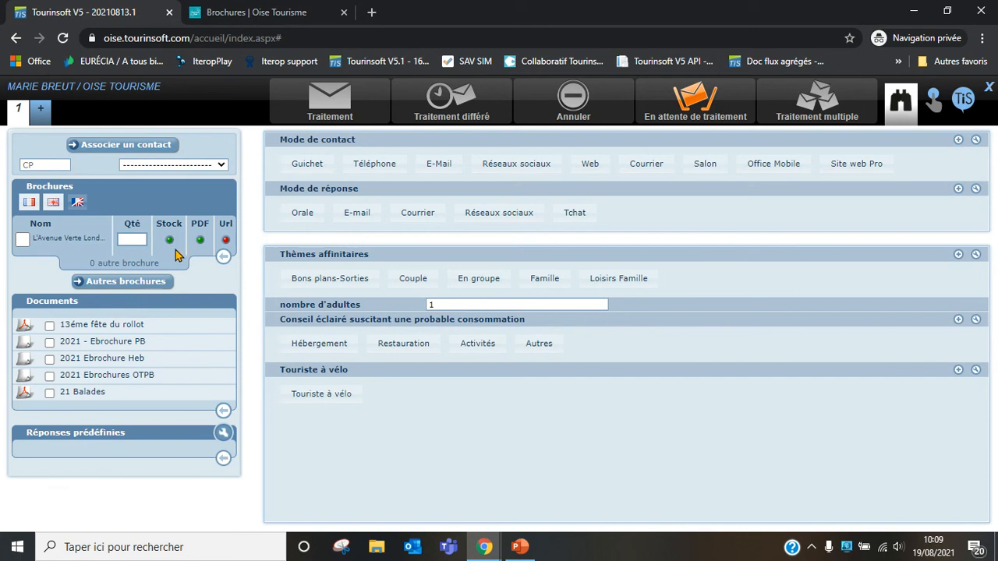
pyautogui.moveTo(473, 555)
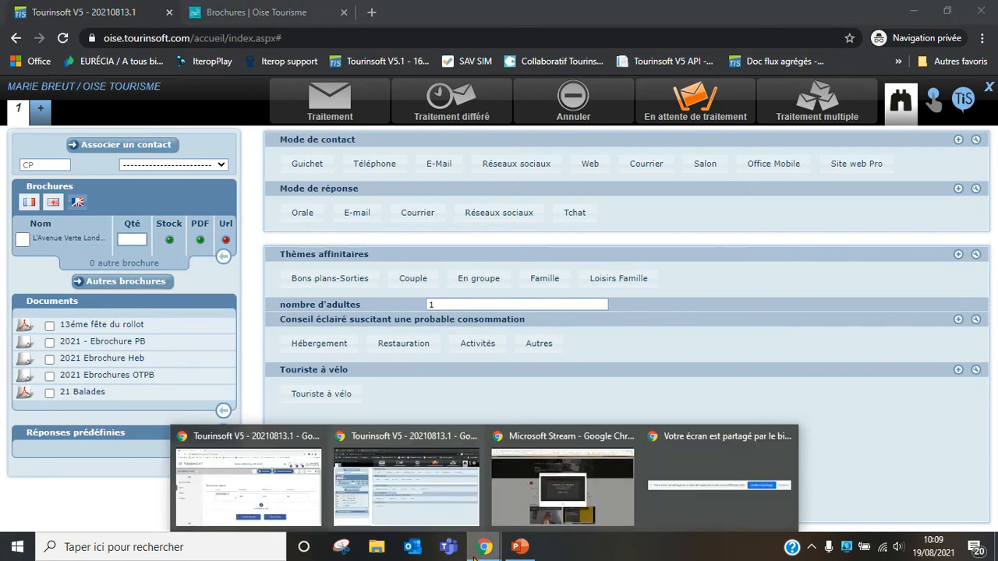
pyautogui.click(304, 507)
# Add a line to the brochure's images and label it "Brochure" followed by the author's first name.
pyautogui.click(699, 475)
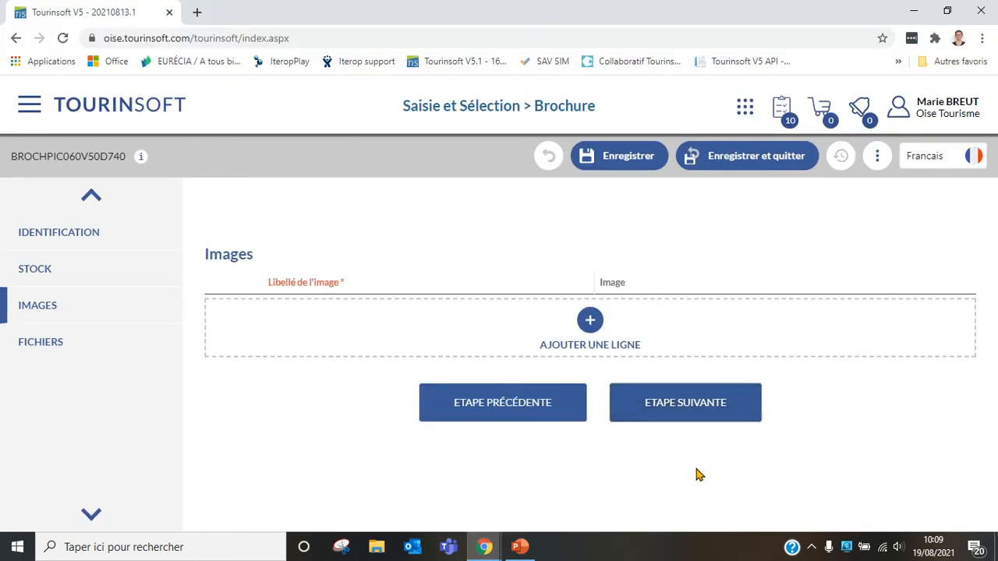
pyautogui.click(590, 321)
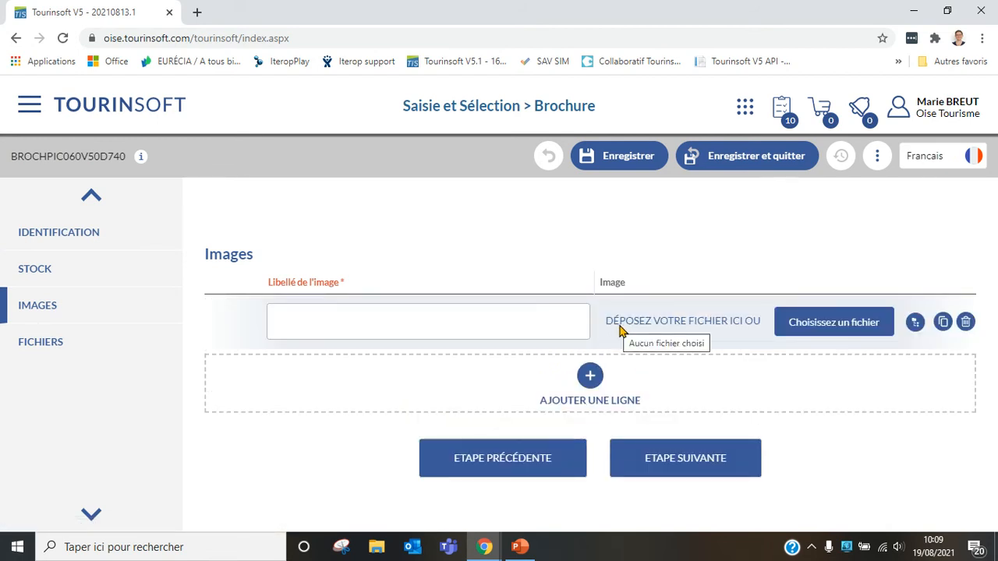
pyautogui.click(509, 320)
pyautogui.write('Brochure MArie')
pyautogui.press('BackSpace')
pyautogui.press('BackSpace')
pyautogui.press('BackSpace')
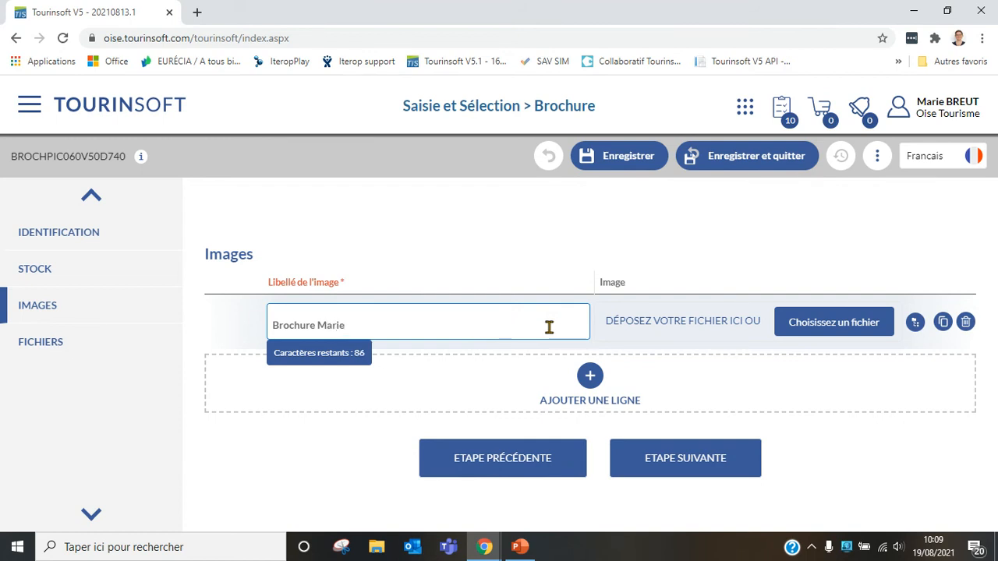
pyautogui.click(836, 323)
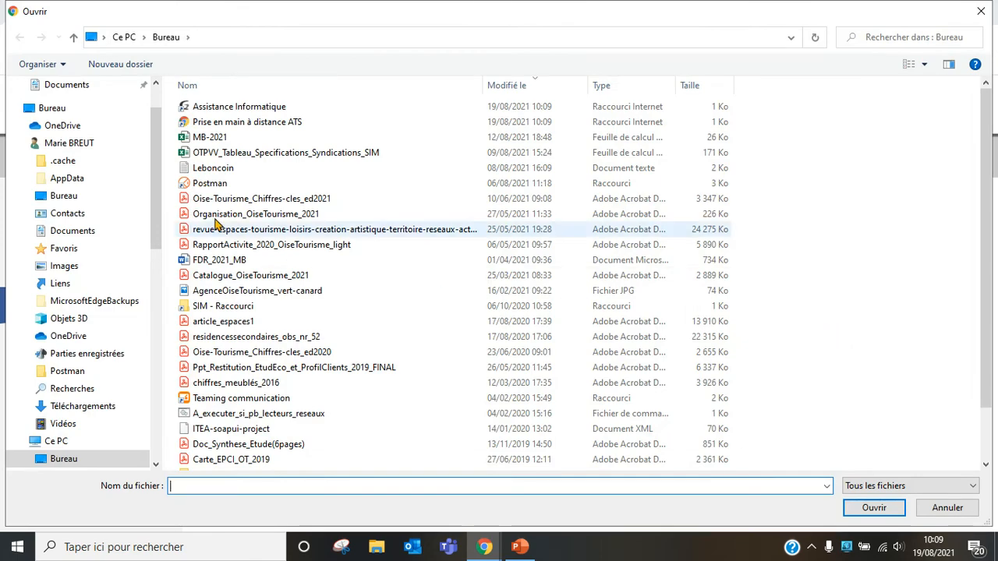
pyautogui.click(74, 269)
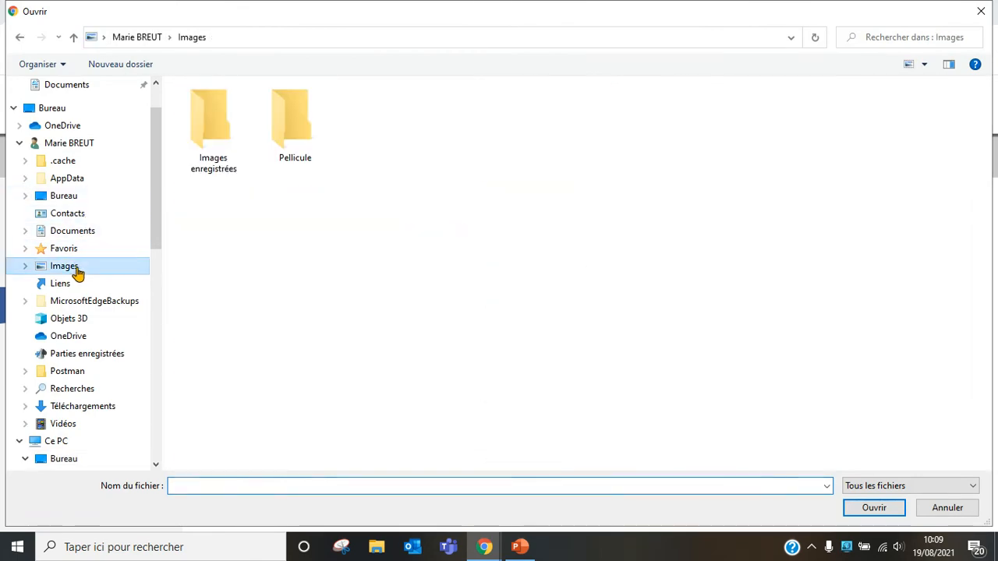
pyautogui.click(75, 108)
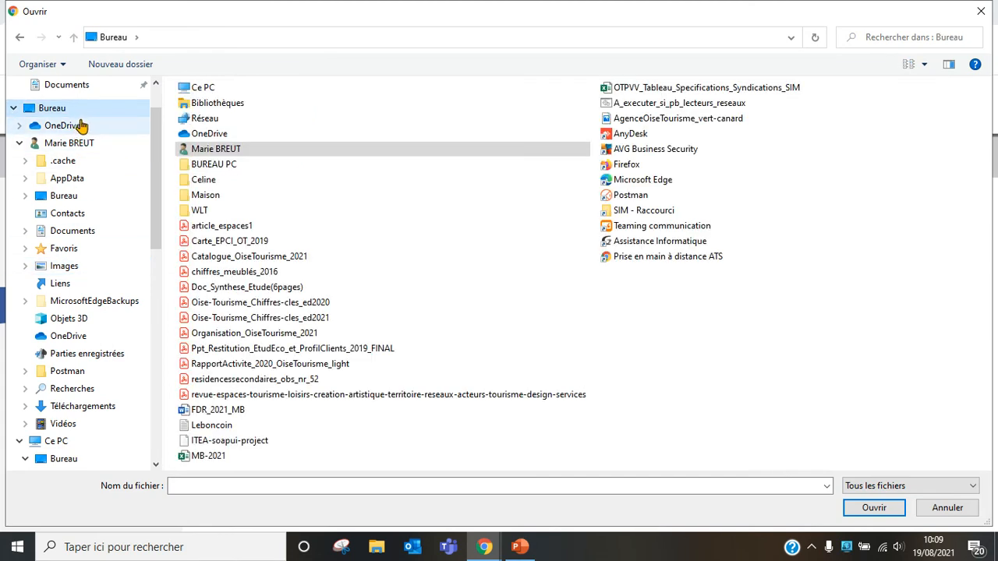
pyautogui.click(981, 11)
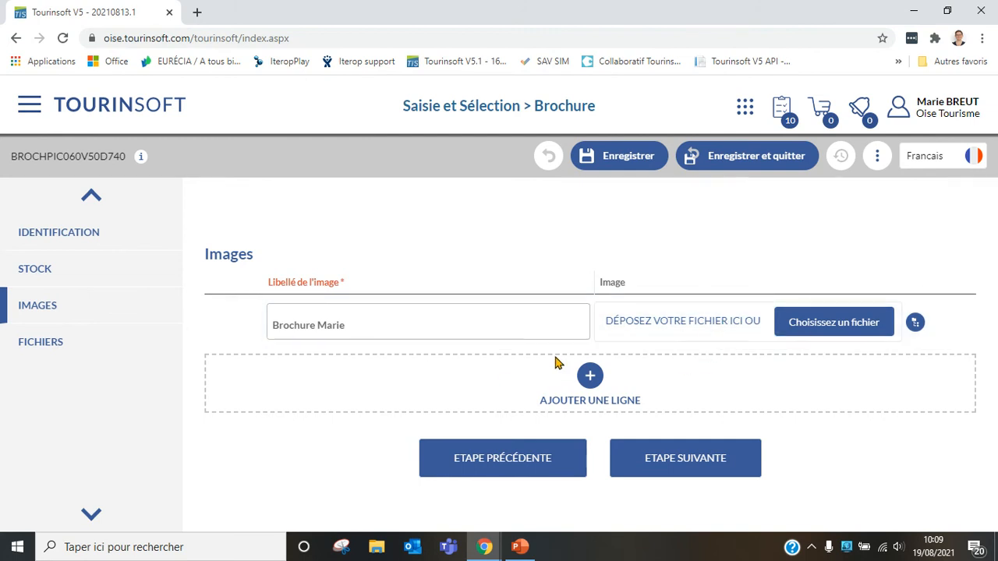
# Examine the brochure cover images on the Oise Tourisme website, enlarging the Carte touristique de l'Oise cover, then return to the brochure form.
pyautogui.moveTo(485, 550)
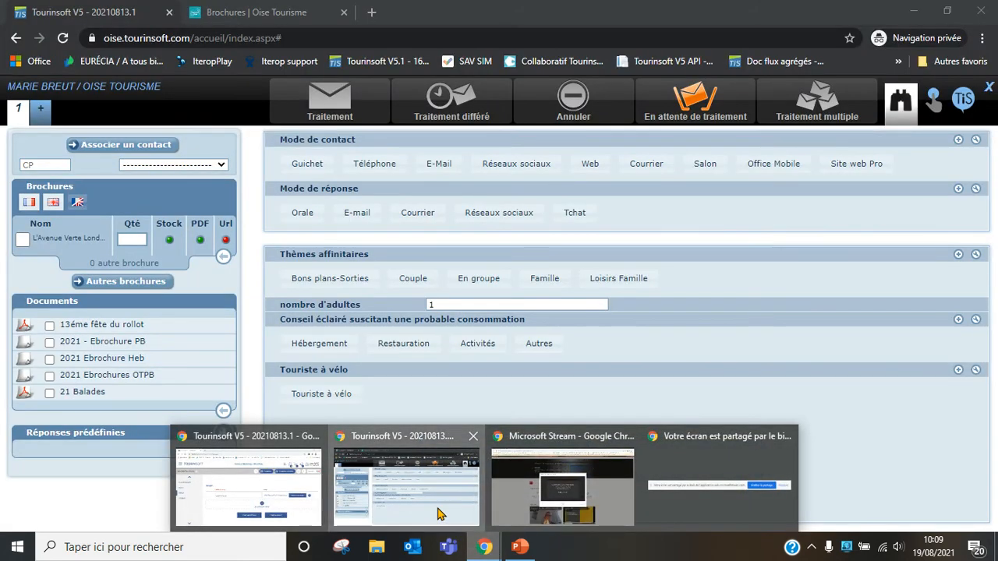
pyautogui.click(439, 515)
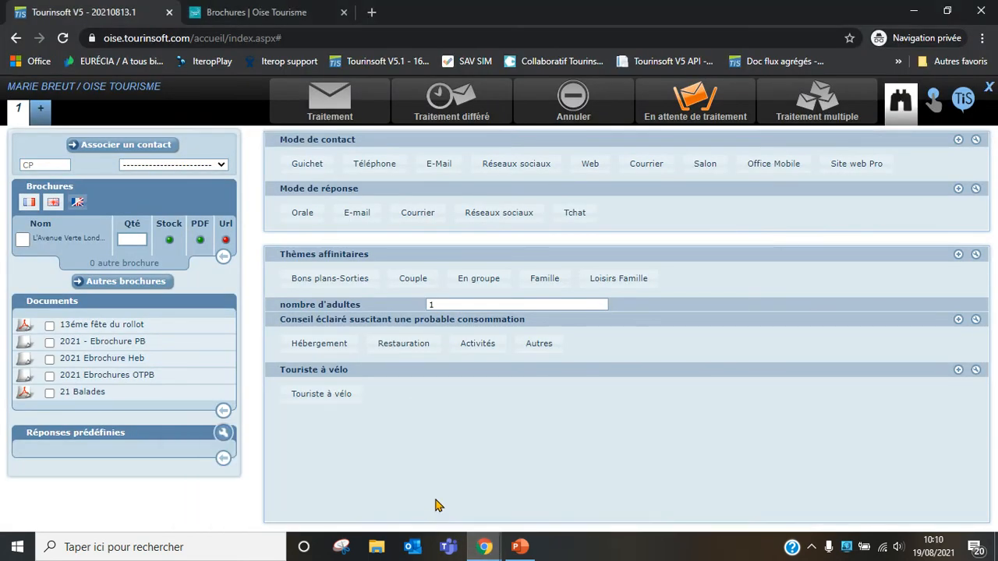
pyautogui.click(262, 17)
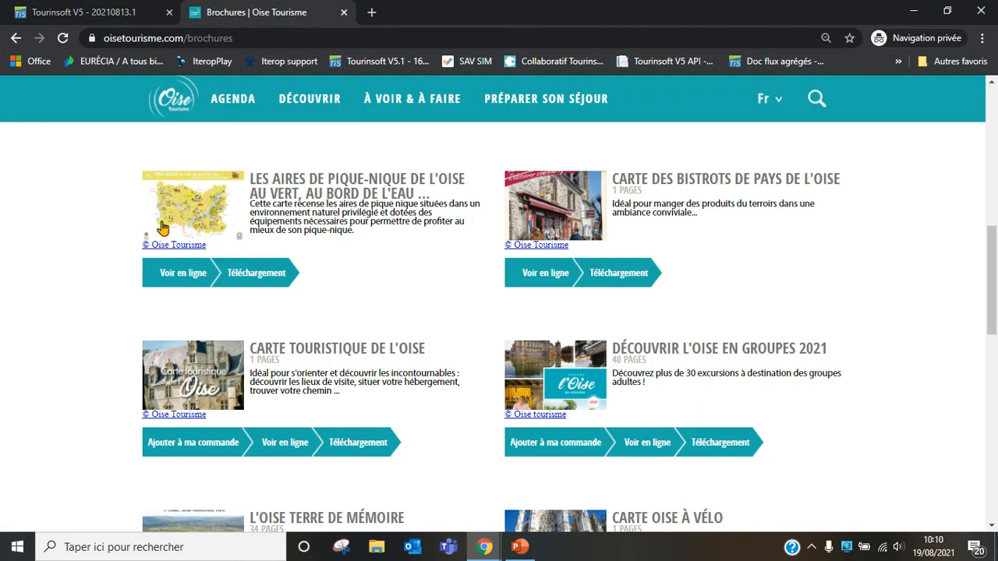
pyautogui.click(216, 392)
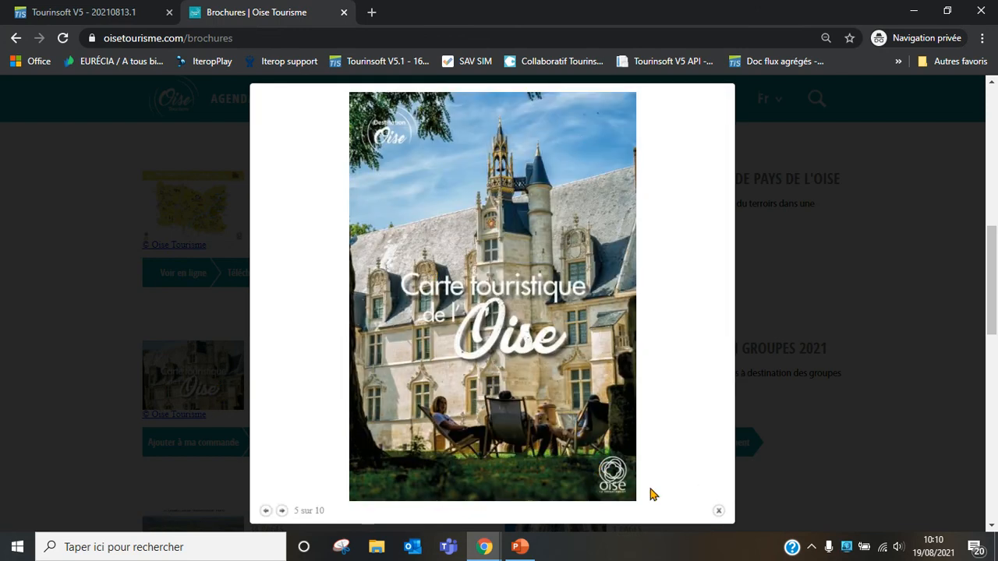
pyautogui.click(717, 515)
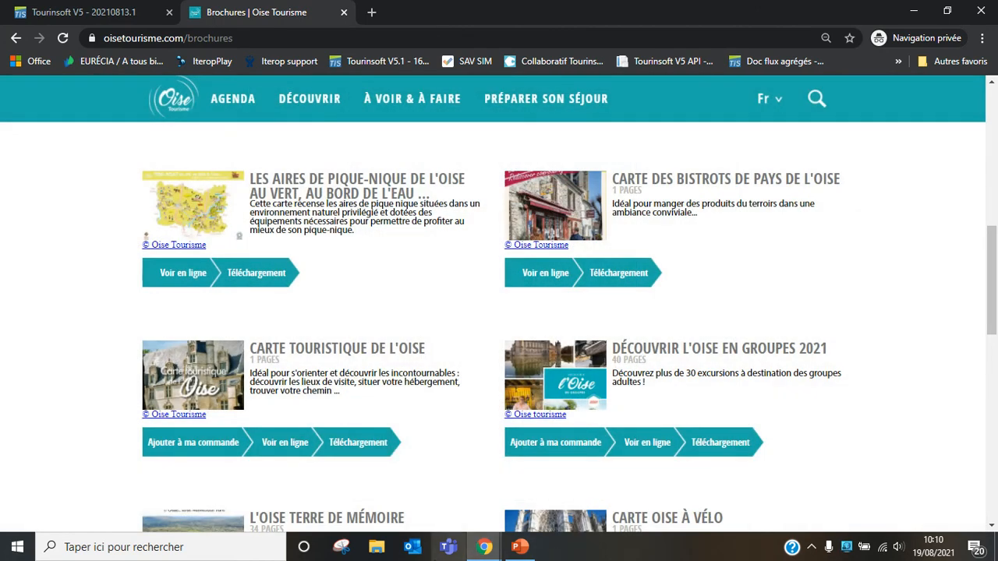
pyautogui.click(105, 13)
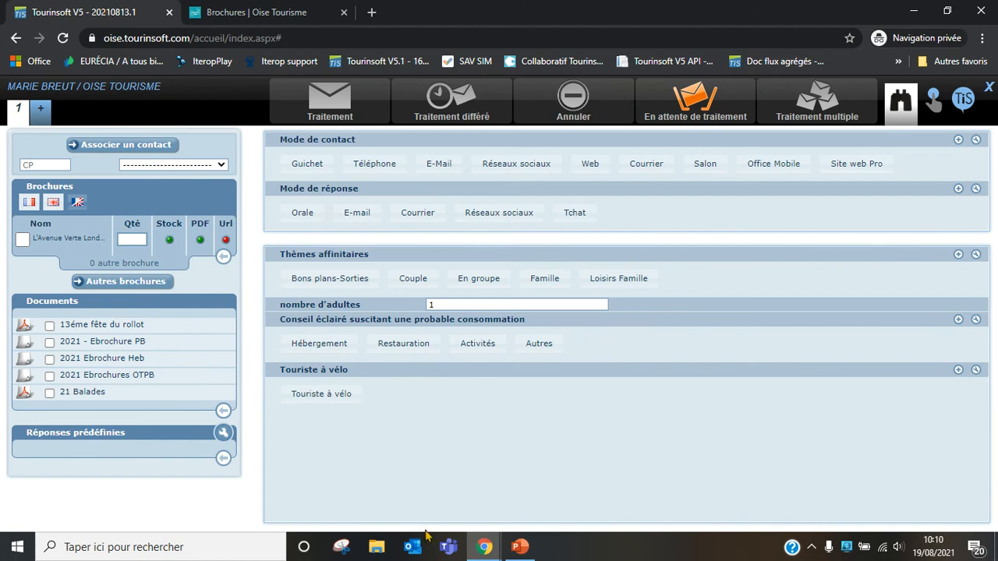
pyautogui.moveTo(484, 546)
pyautogui.click(391, 500)
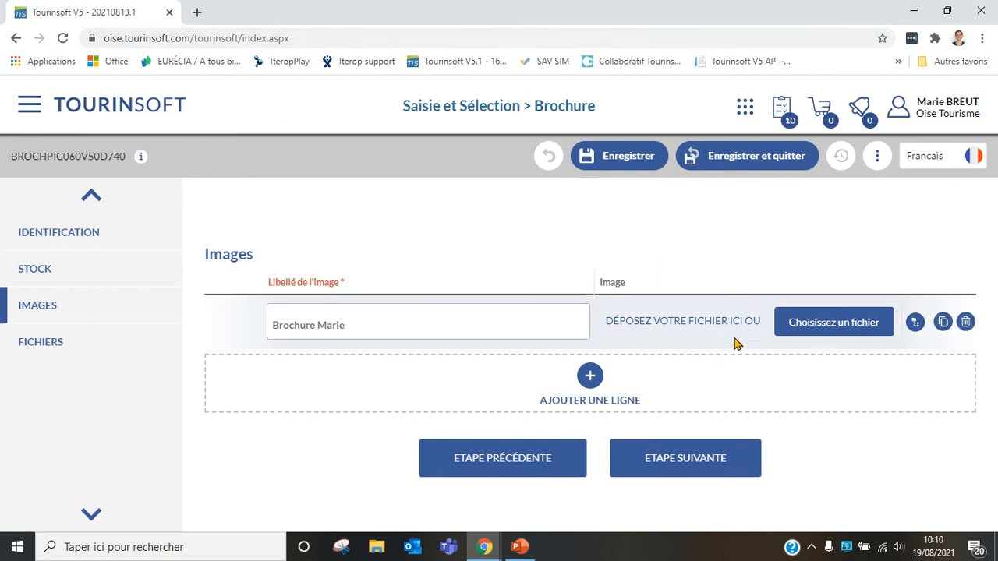
# Add an empty line to the brochure's Fichiers section and check its file selection without choosing a file.
pyautogui.click(118, 350)
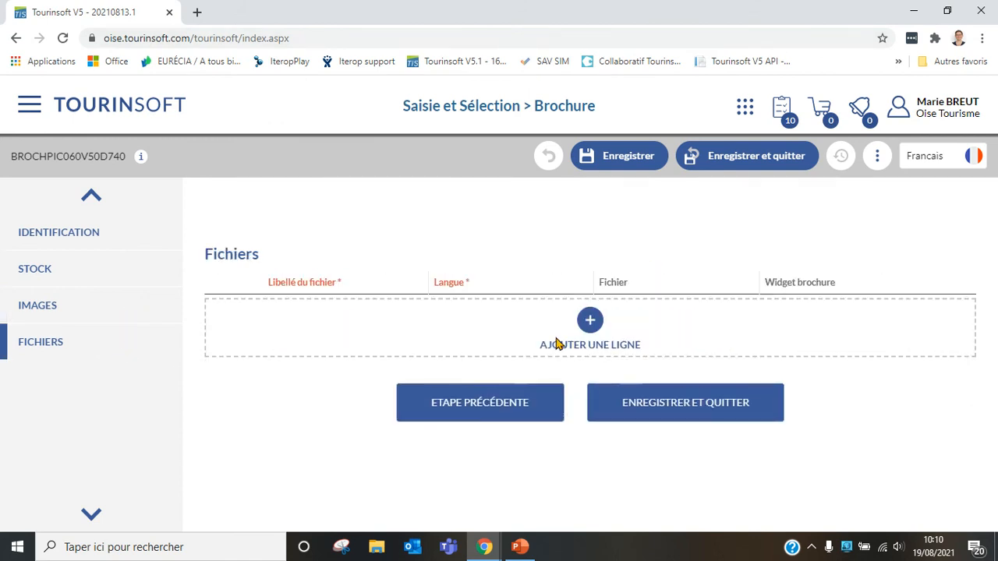
pyautogui.click(590, 321)
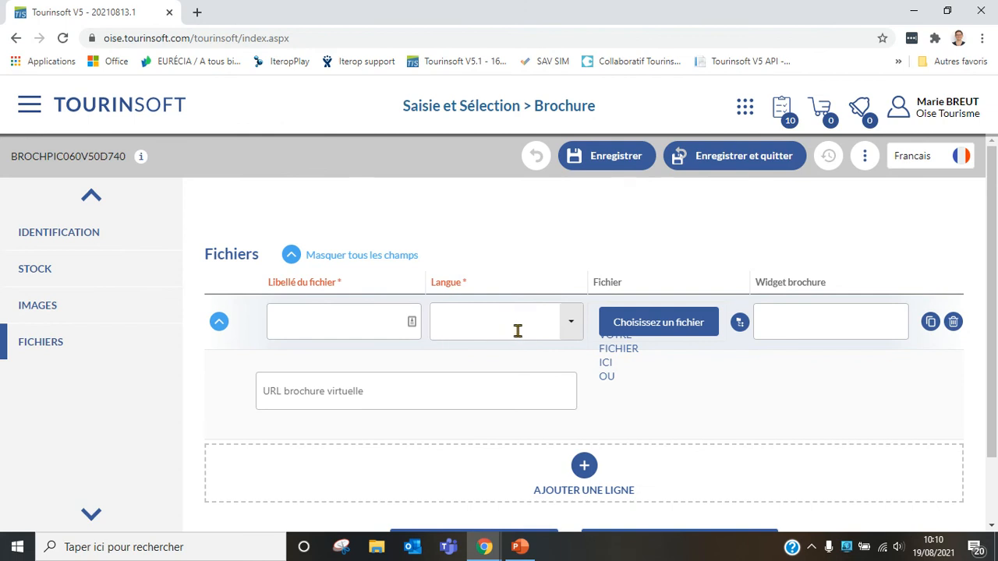
pyautogui.click(662, 330)
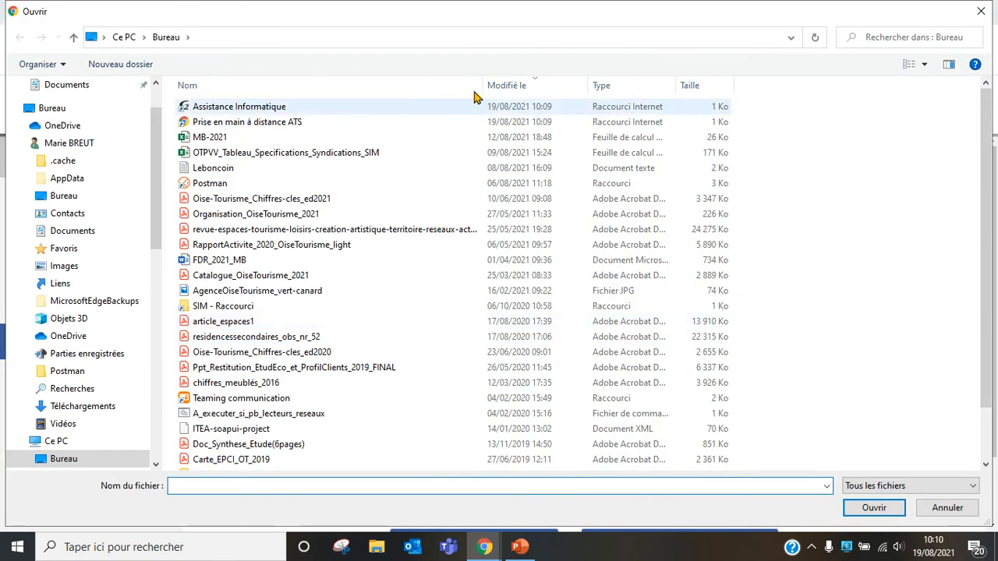
pyautogui.click(981, 11)
# Examine the file line's label, language options and virtual brochure URL field, then return to the brochure list.
pyautogui.click(354, 319)
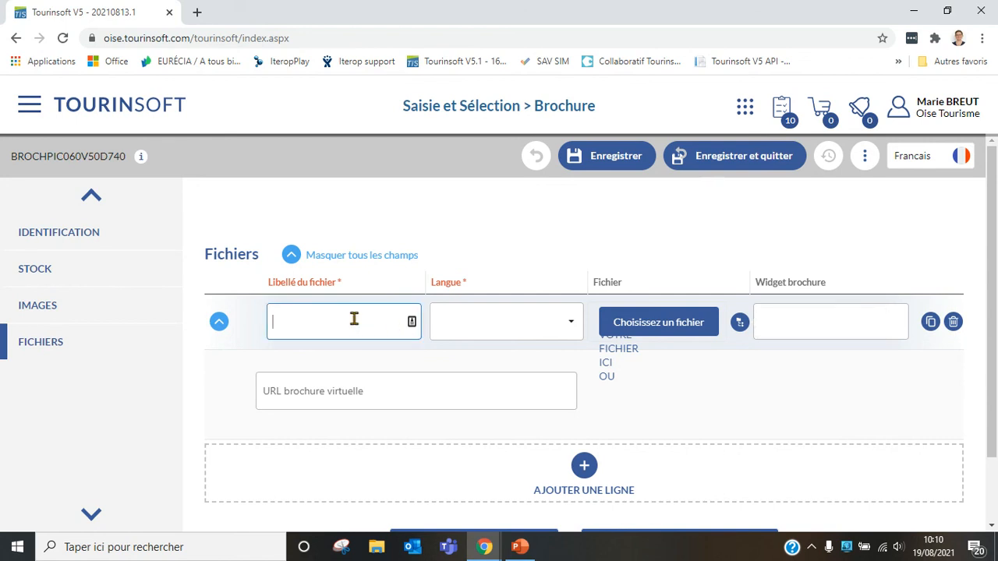
pyautogui.click(481, 314)
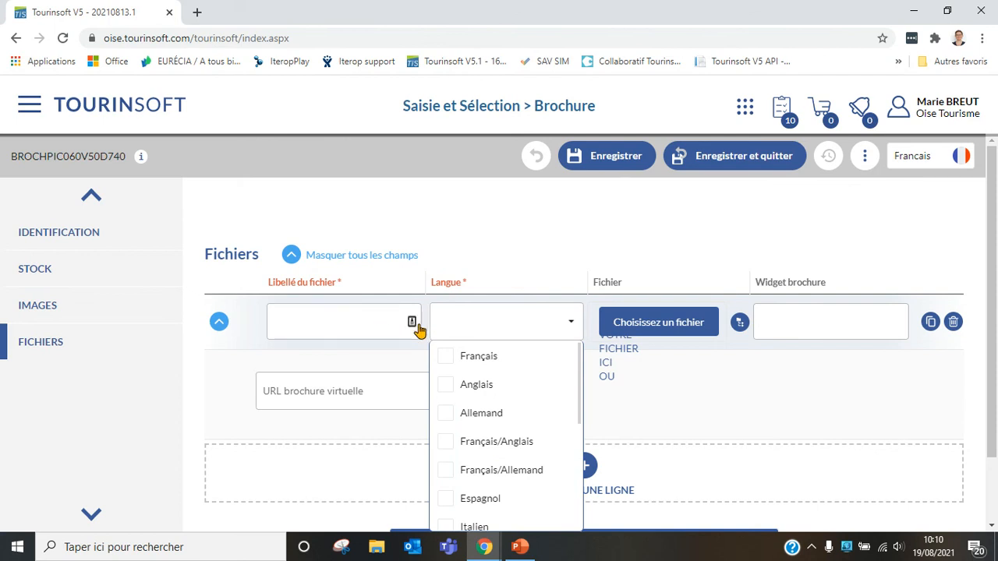
pyautogui.click(525, 223)
pyautogui.click(364, 396)
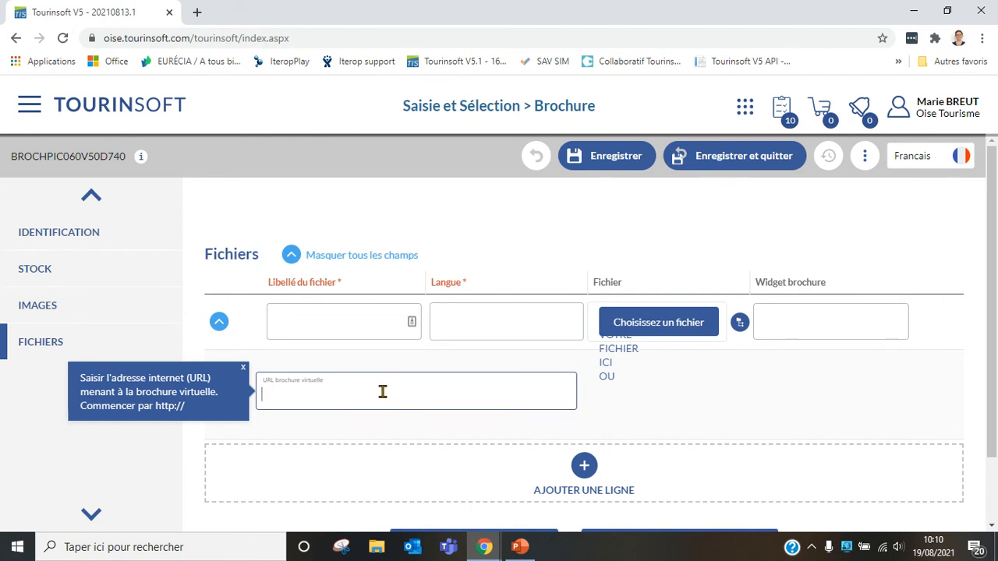
pyautogui.click(520, 547)
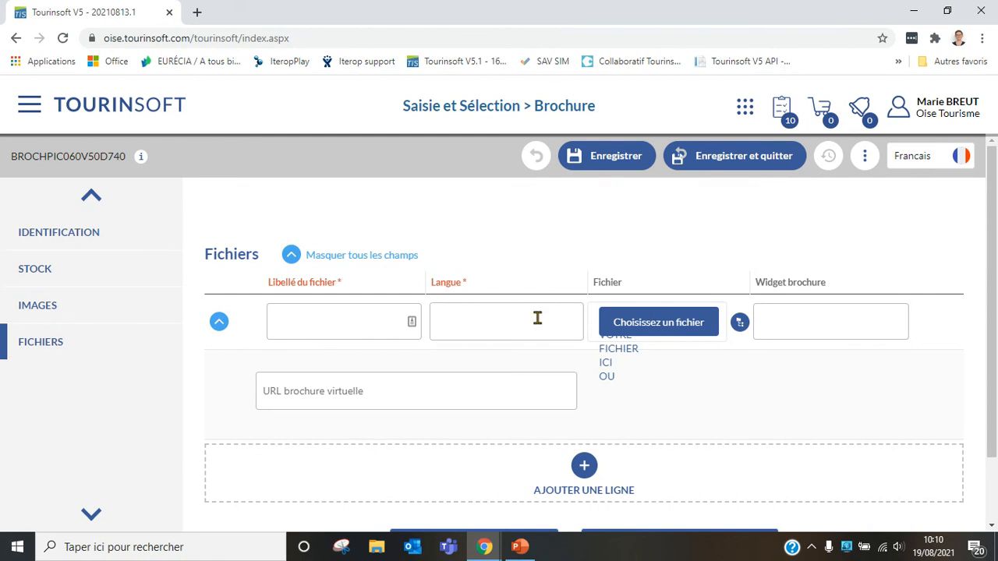
pyautogui.click(537, 158)
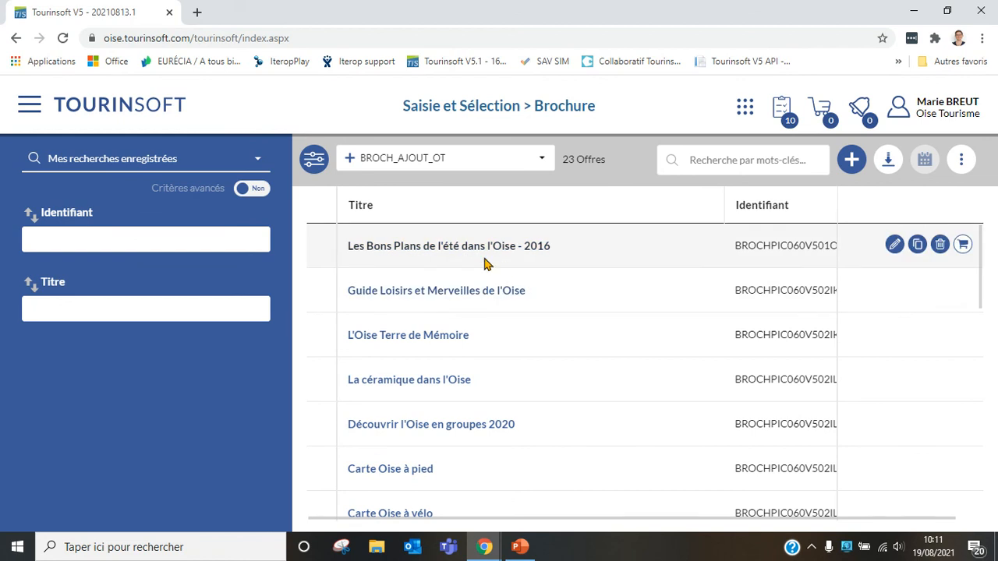
# Examine the identification, images and files of the Guide Loisirs et Merveilles de l'Oise brochure, then return to the brochure list.
pyautogui.click(595, 290)
pyautogui.scroll(-1, 591, 285)
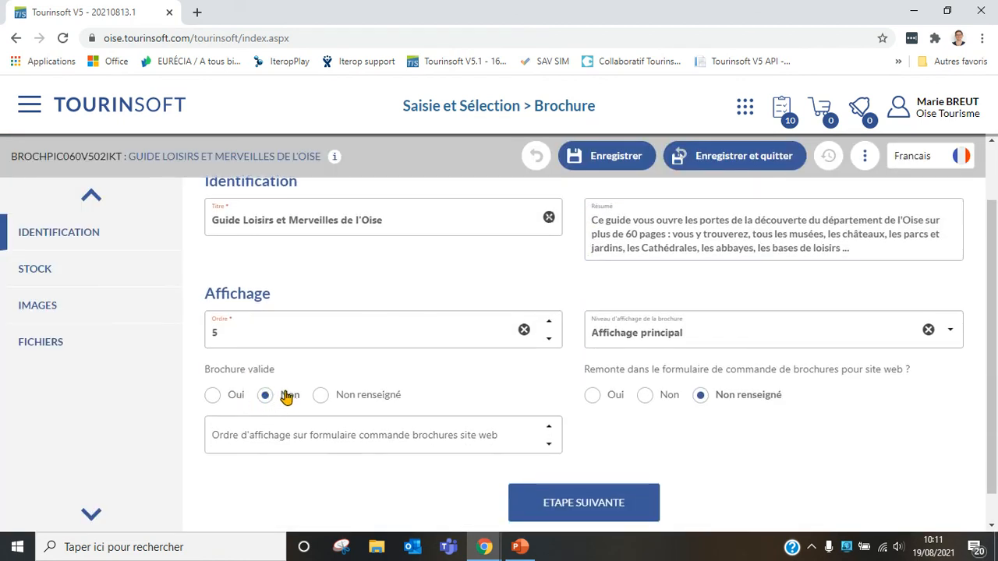
pyautogui.click(73, 318)
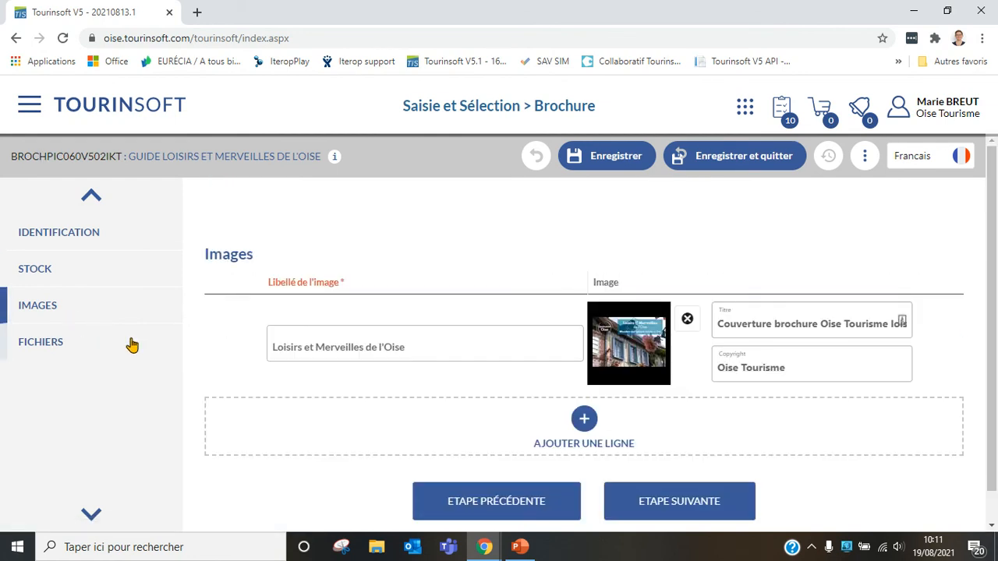
pyautogui.click(92, 347)
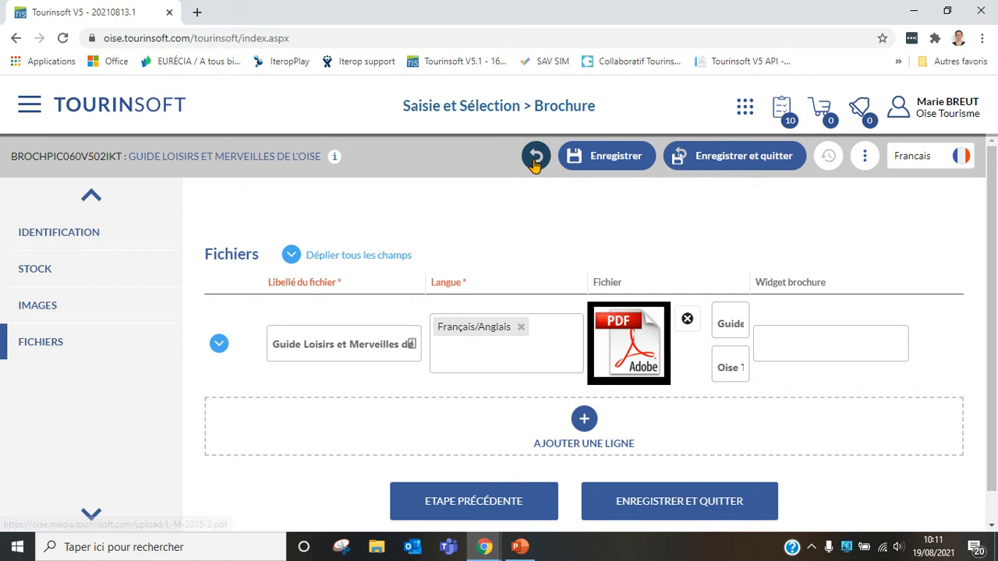
pyautogui.click(163, 234)
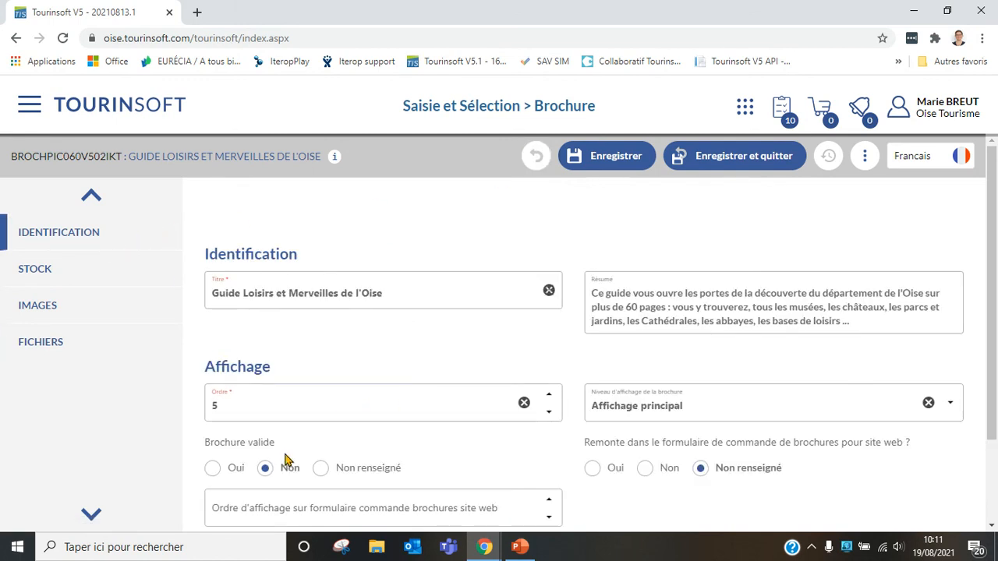
pyautogui.click(536, 166)
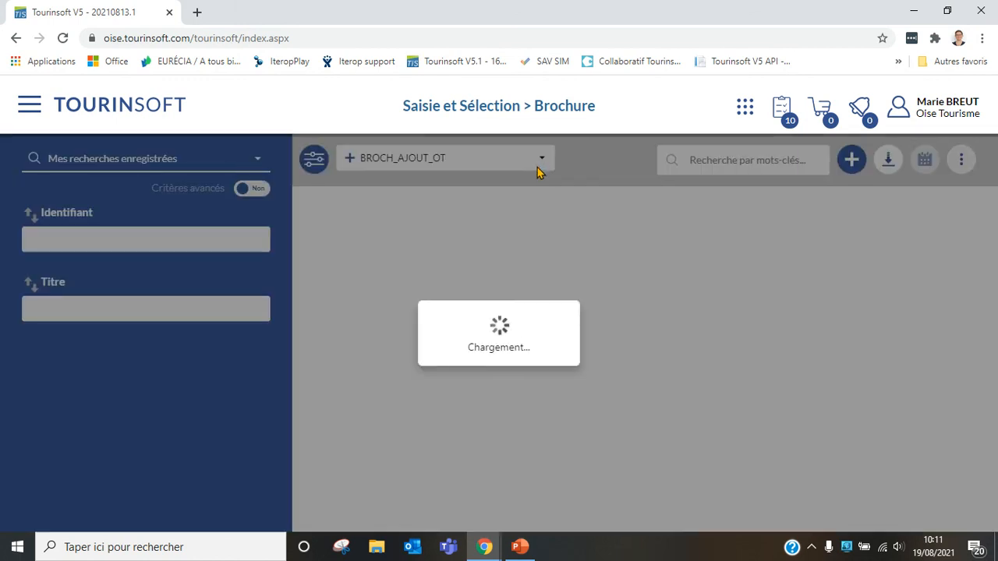